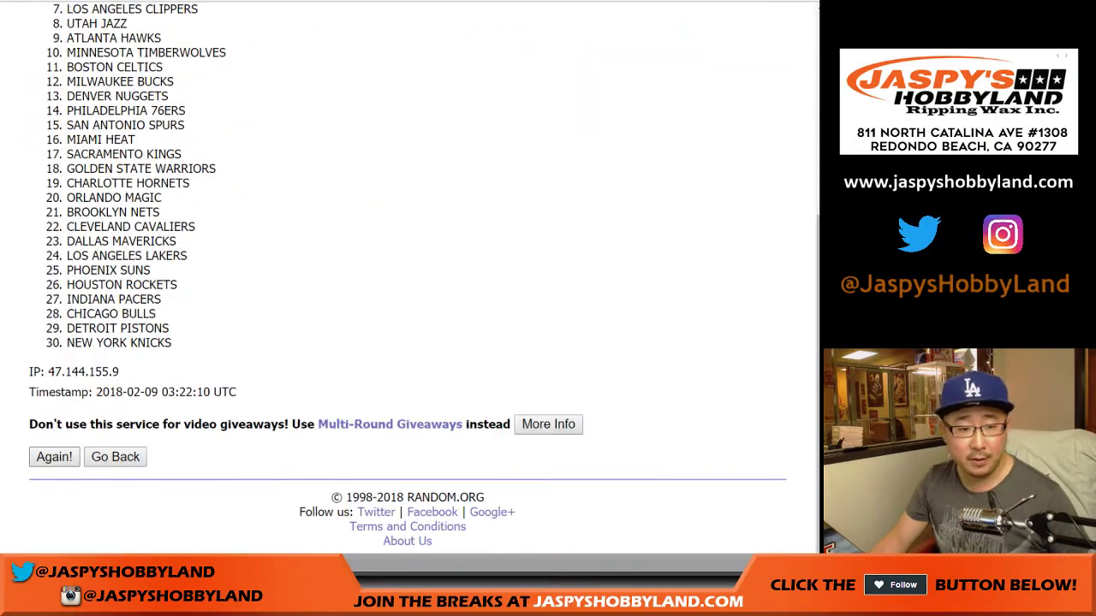
Reshuffle the 30 NBA teams until randomized 4 times, then select the final list from Portland Trail Blazers to Charlotte Hornets
{"action": "left_click", "coordinate": [54, 457]}
{"action": "left_click", "coordinate": [54, 457]}
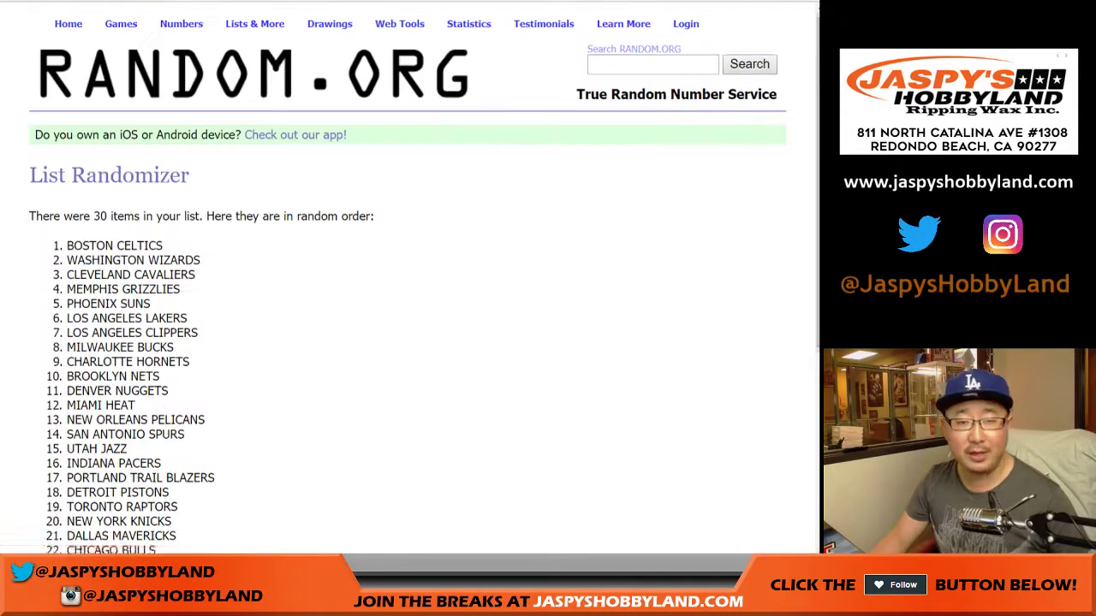
{"action": "scroll", "coordinate": [407, 283], "scroll_direction": "down", "scroll_amount": 5}
{"action": "left_click", "coordinate": [54, 456]}
{"action": "scroll", "coordinate": [407, 282], "scroll_direction": "down", "scroll_amount": 5}
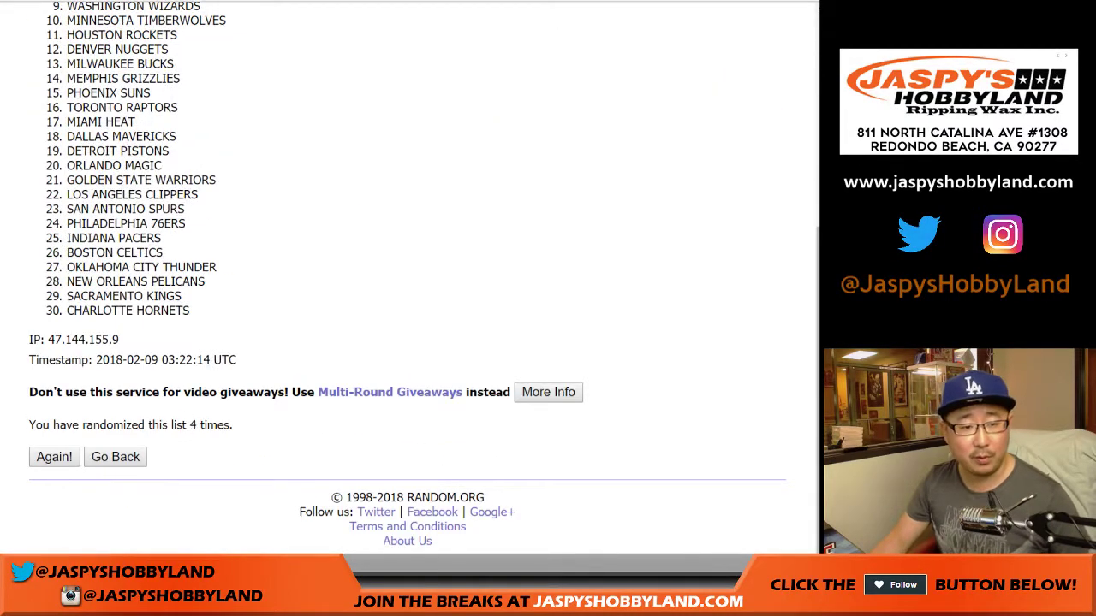
{"action": "scroll", "coordinate": [407, 283], "scroll_direction": "up", "scroll_amount": 5}
{"action": "left_click_drag", "start_coordinate": [67, 255], "coordinate": [190, 374]}
{"action": "key", "text": "ctrl+c"}
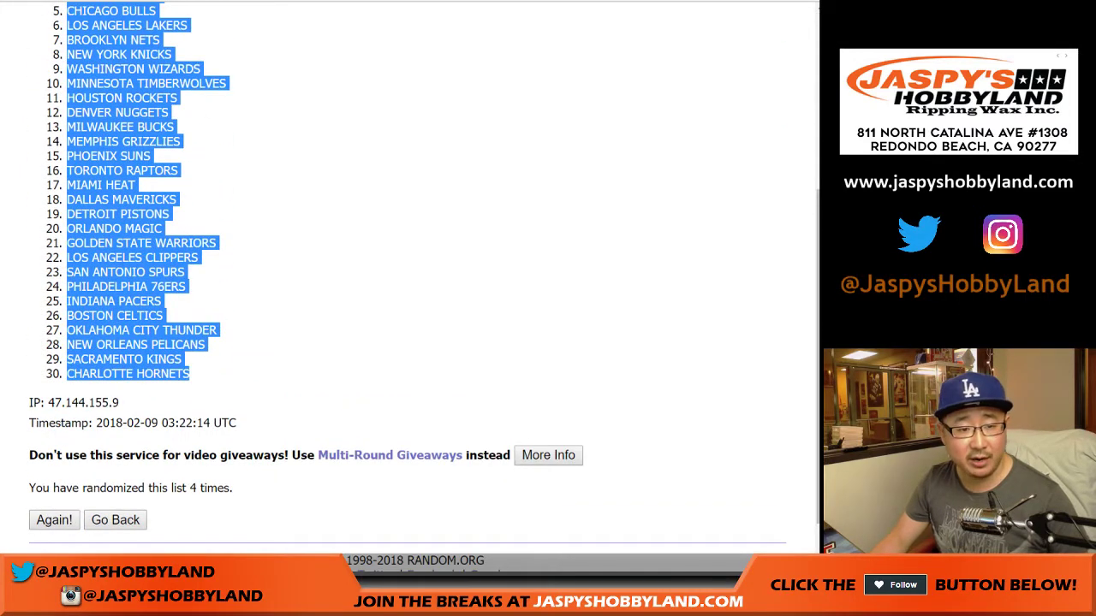
Paste the 30 shuffled team names into column B starting at B1, beside the buyers
{"action": "key", "text": "alt+Tab"}
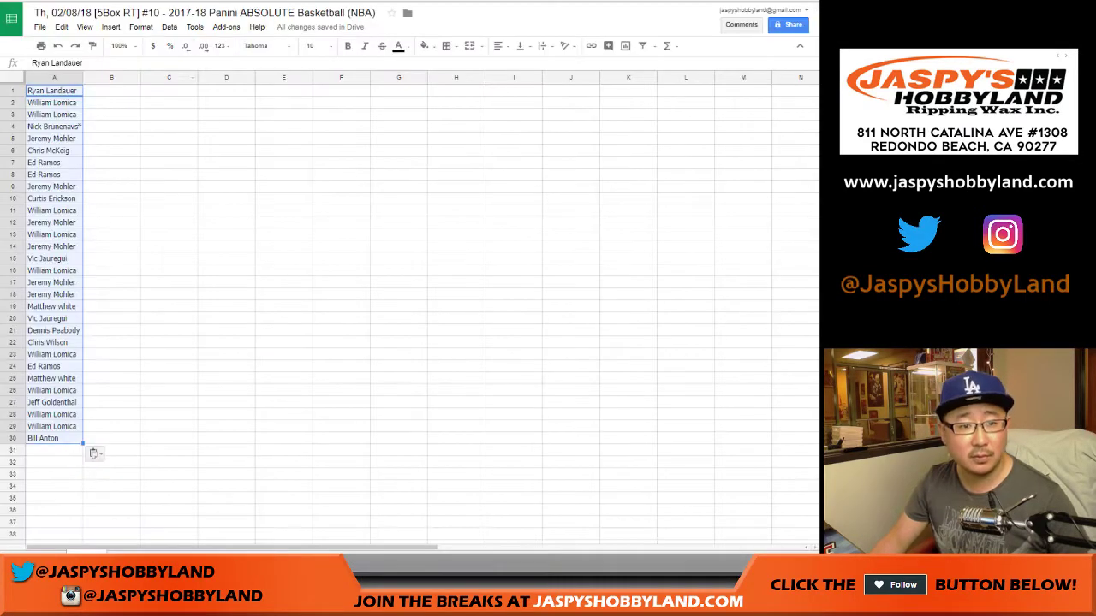
{"action": "left_click", "coordinate": [128, 91]}
{"action": "right_click", "coordinate": [133, 90]}
{"action": "left_click", "coordinate": [164, 128]}
Set the whole sheet to Roboto size 14 and autofit columns A and B
{"action": "left_click", "coordinate": [13, 77]}
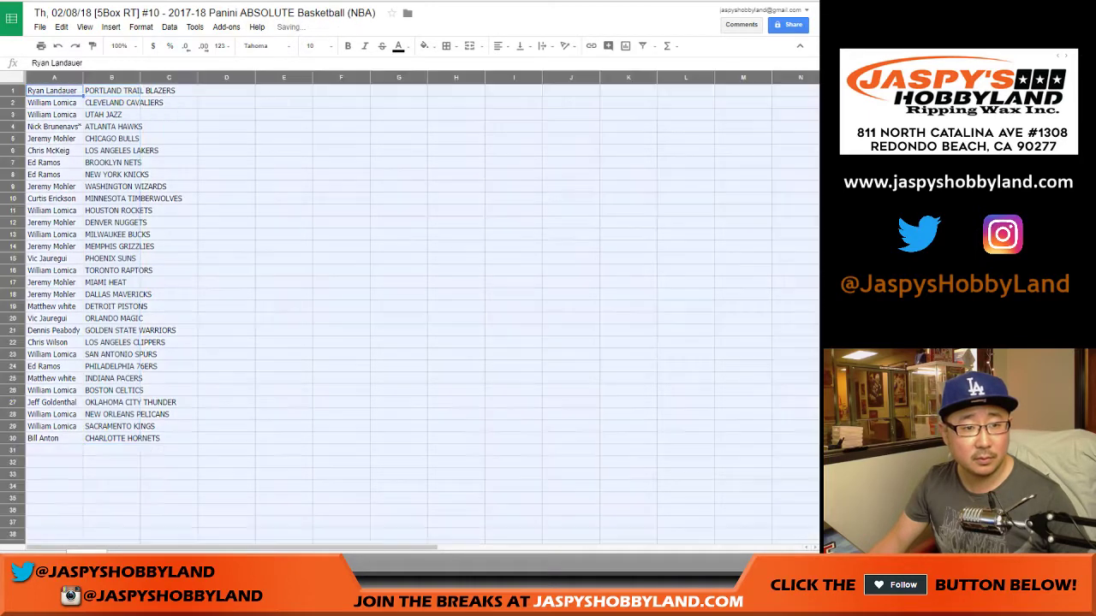
{"action": "left_click", "coordinate": [266, 45]}
{"action": "left_click", "coordinate": [266, 544]}
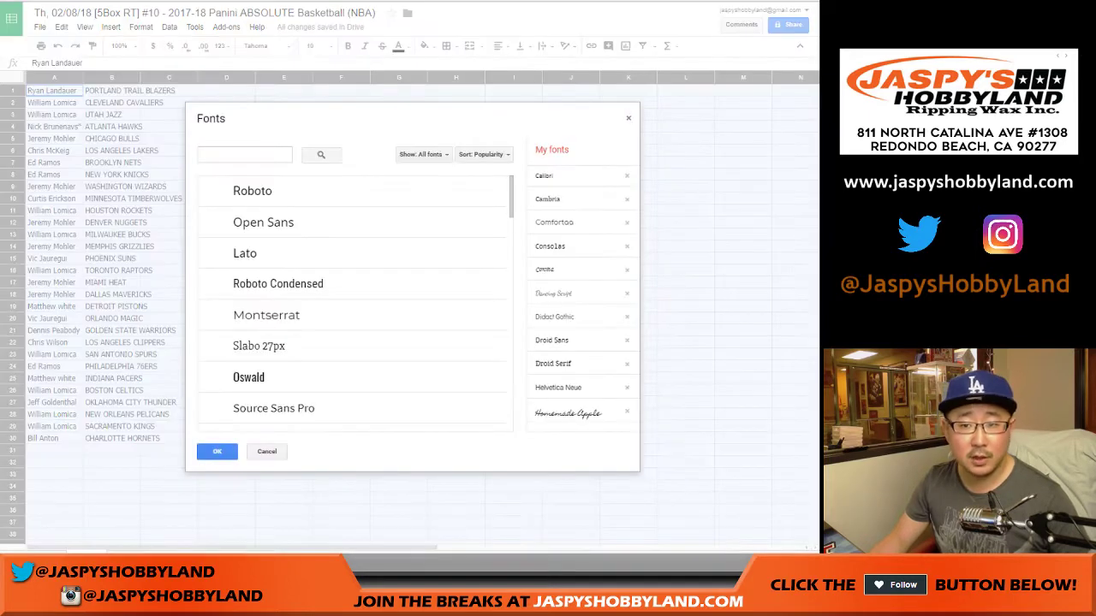
{"action": "key", "text": "Escape"}
{"action": "left_click", "coordinate": [265, 45]}
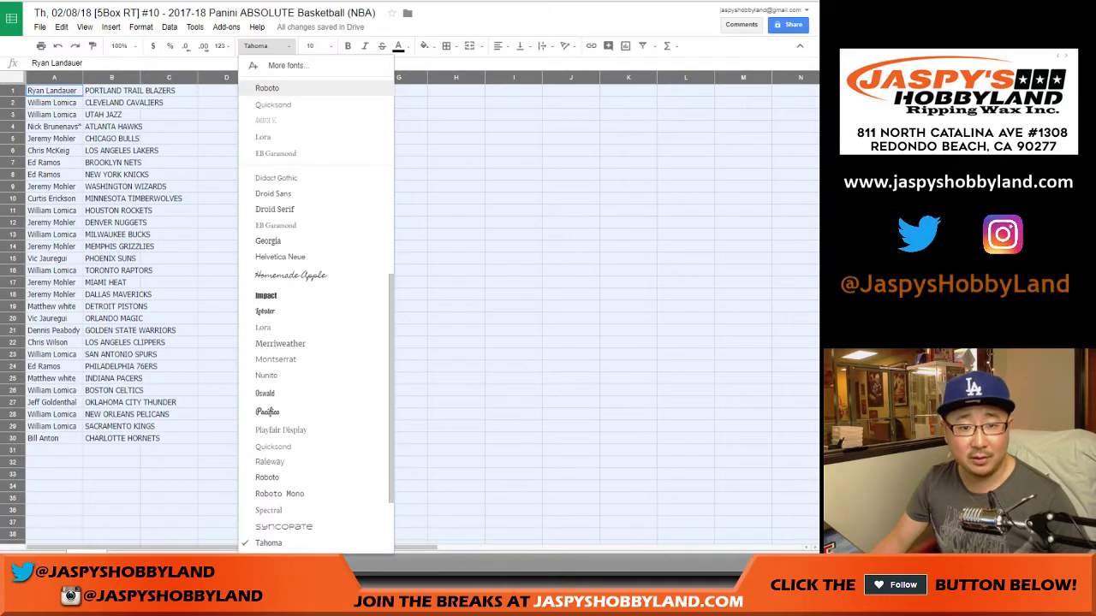
{"action": "left_click", "coordinate": [267, 87]}
{"action": "left_click", "coordinate": [315, 45]}
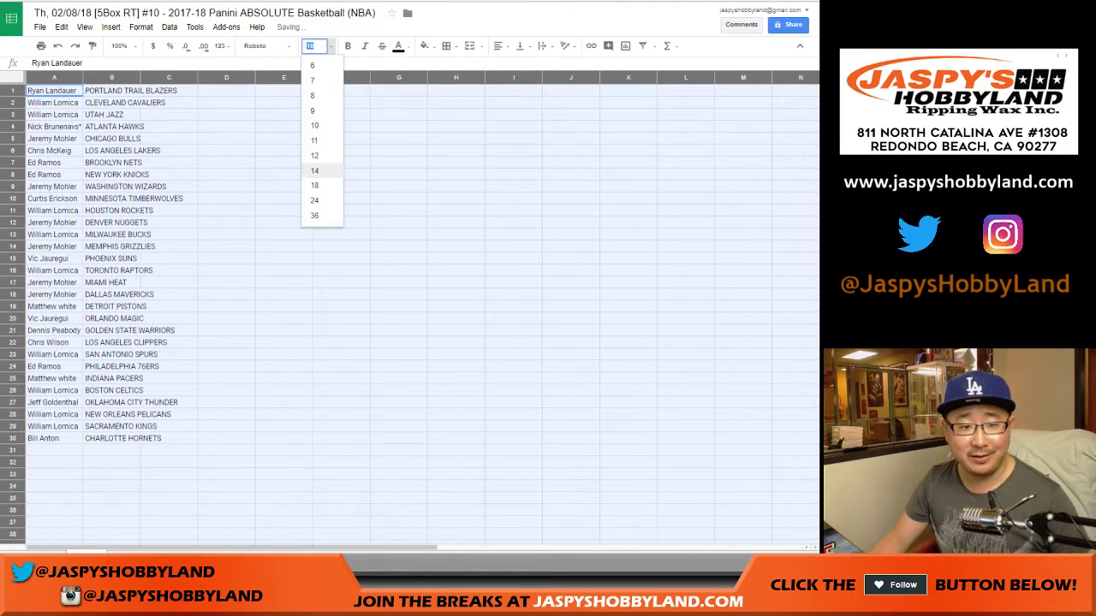
{"action": "left_click", "coordinate": [315, 171]}
{"action": "double_click", "coordinate": [82, 77]}
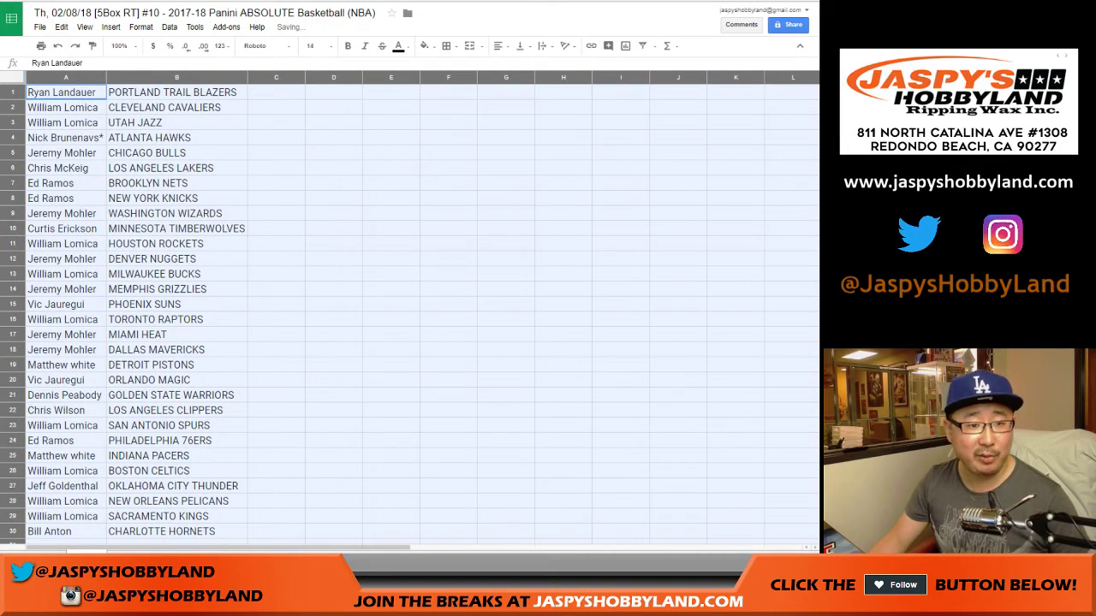
{"action": "left_click", "coordinate": [13, 107]}
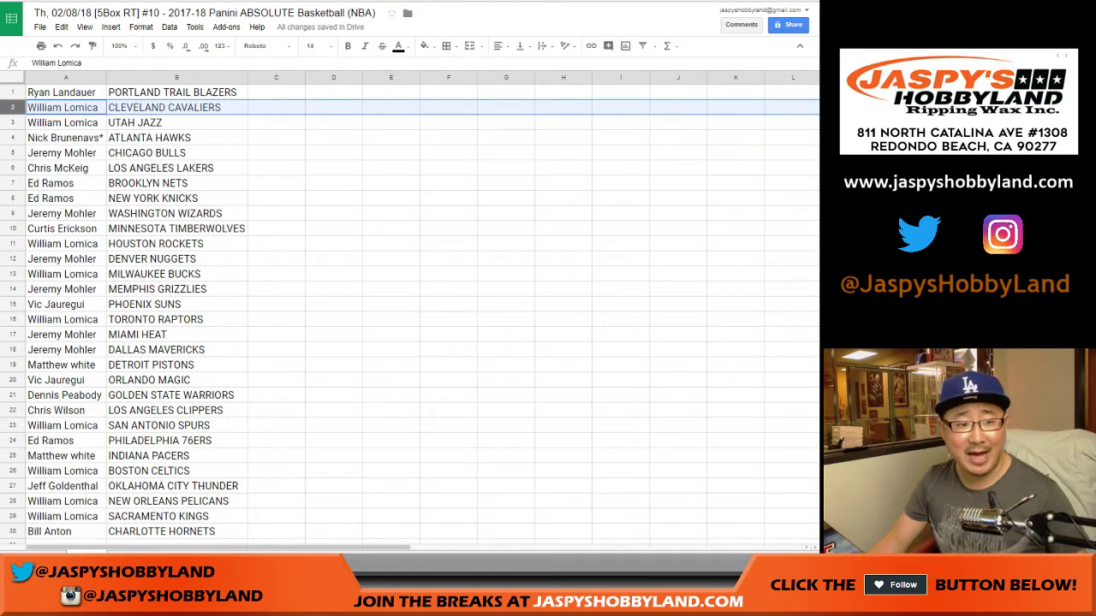
{"action": "left_click", "coordinate": [12, 122]}
{"action": "left_click", "coordinate": [13, 138]}
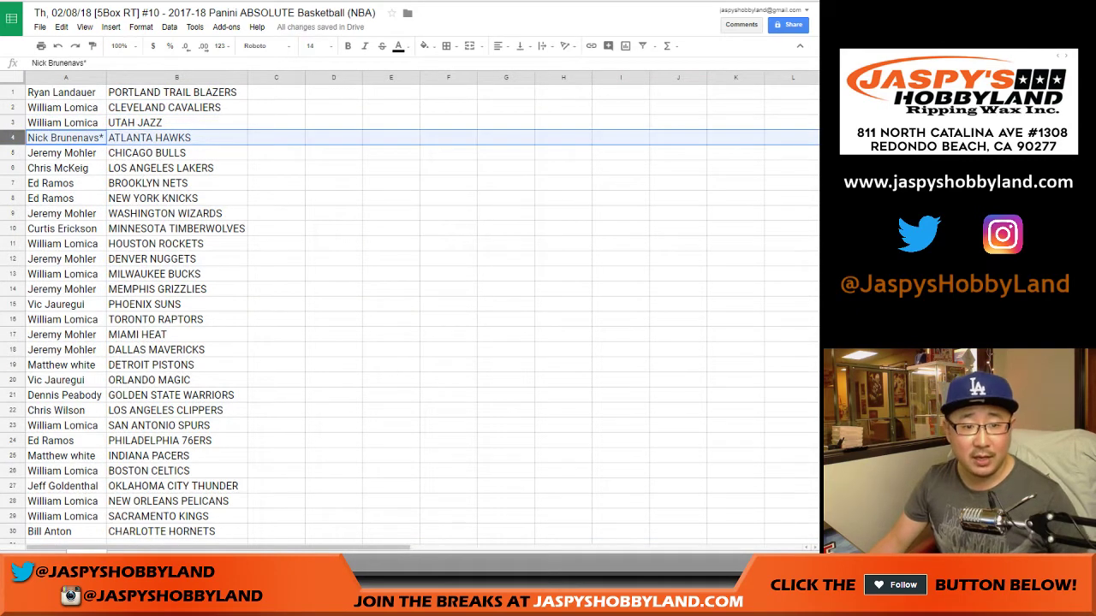
{"action": "left_click", "coordinate": [13, 152]}
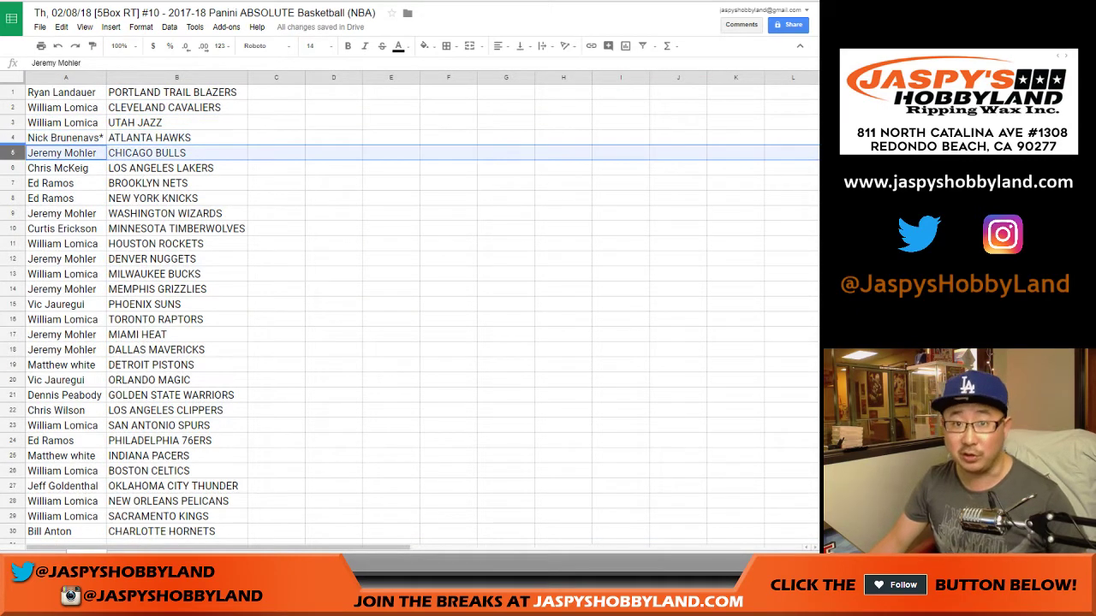
{"action": "left_click", "coordinate": [13, 168]}
{"action": "scroll", "coordinate": [12, 167], "scroll_direction": "down", "scroll_amount": 1}
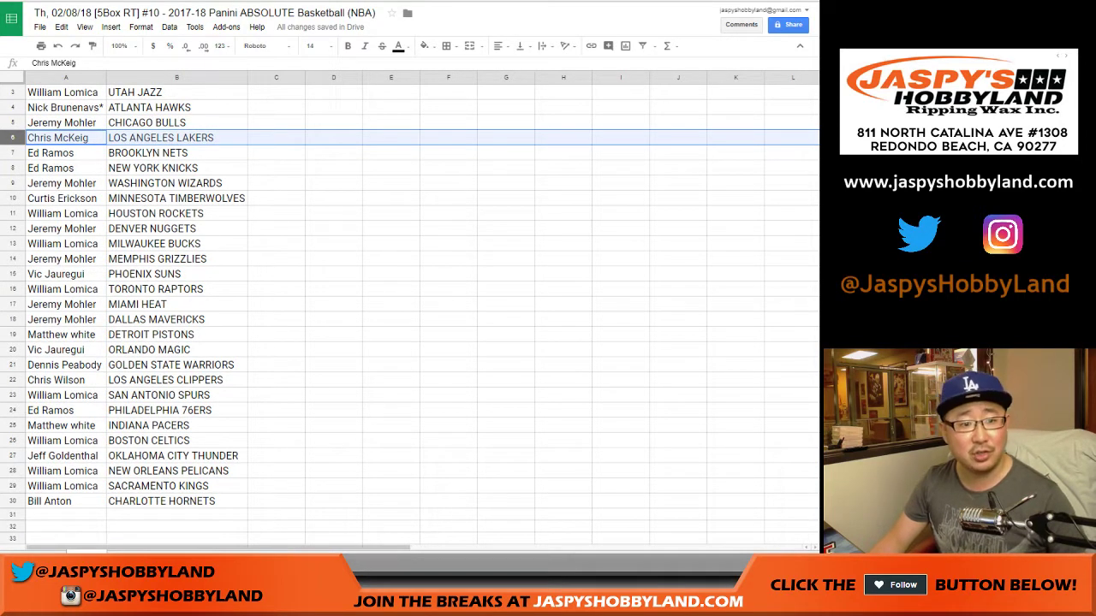
{"action": "left_click", "coordinate": [13, 152]}
{"action": "left_click", "coordinate": [13, 168]}
{"action": "left_click", "coordinate": [13, 183]}
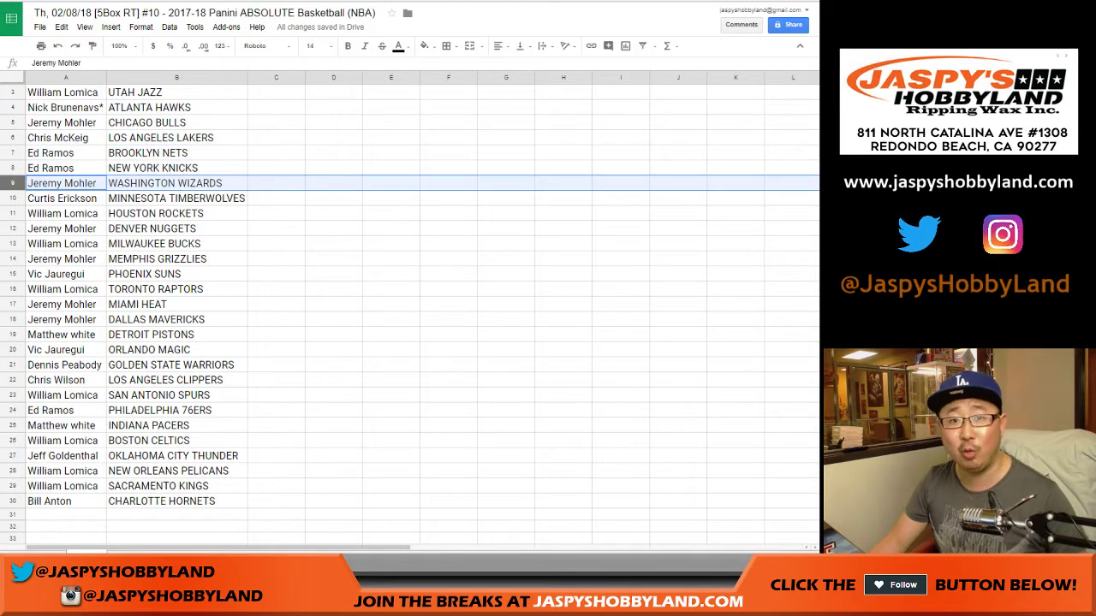
{"action": "left_click", "coordinate": [13, 198]}
{"action": "scroll", "coordinate": [411, 308], "scroll_direction": "down", "scroll_amount": 2}
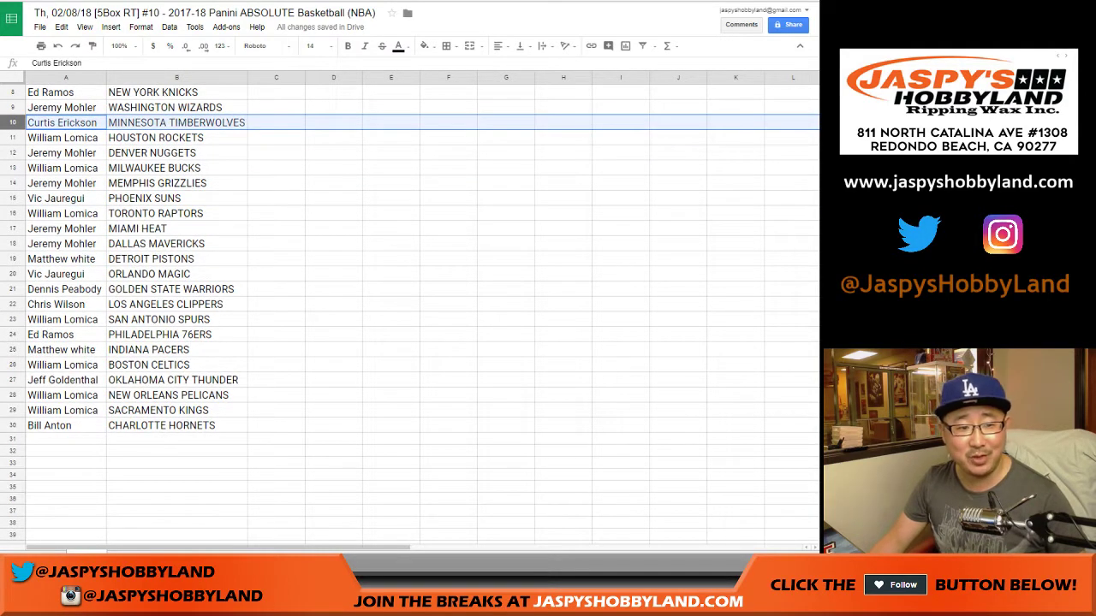
{"action": "left_click", "coordinate": [13, 137]}
{"action": "left_click", "coordinate": [13, 152]}
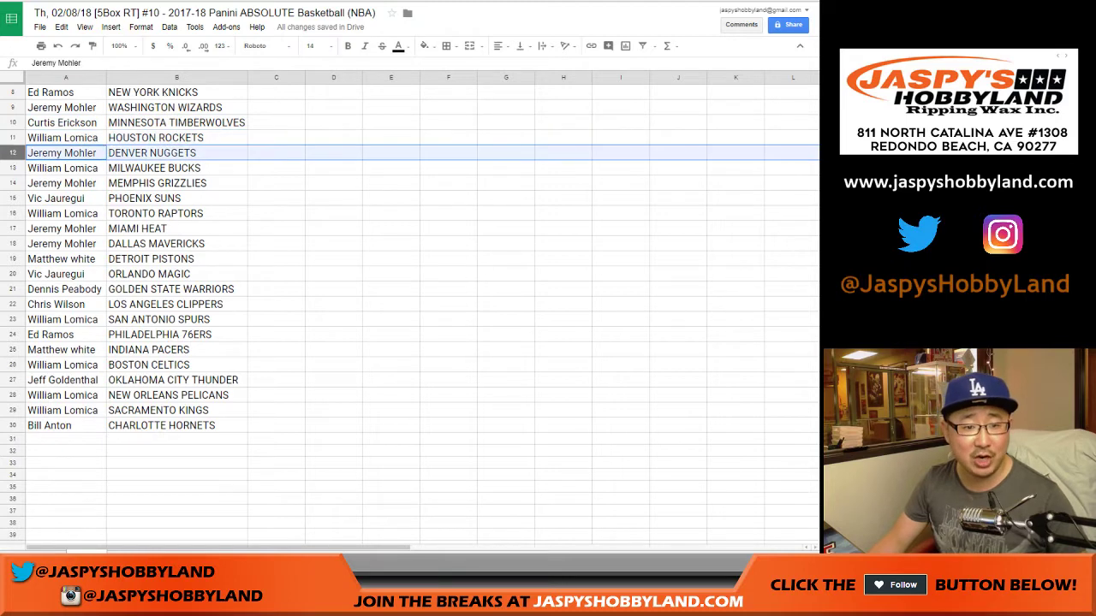
{"action": "left_click", "coordinate": [13, 168]}
{"action": "left_click", "coordinate": [12, 184]}
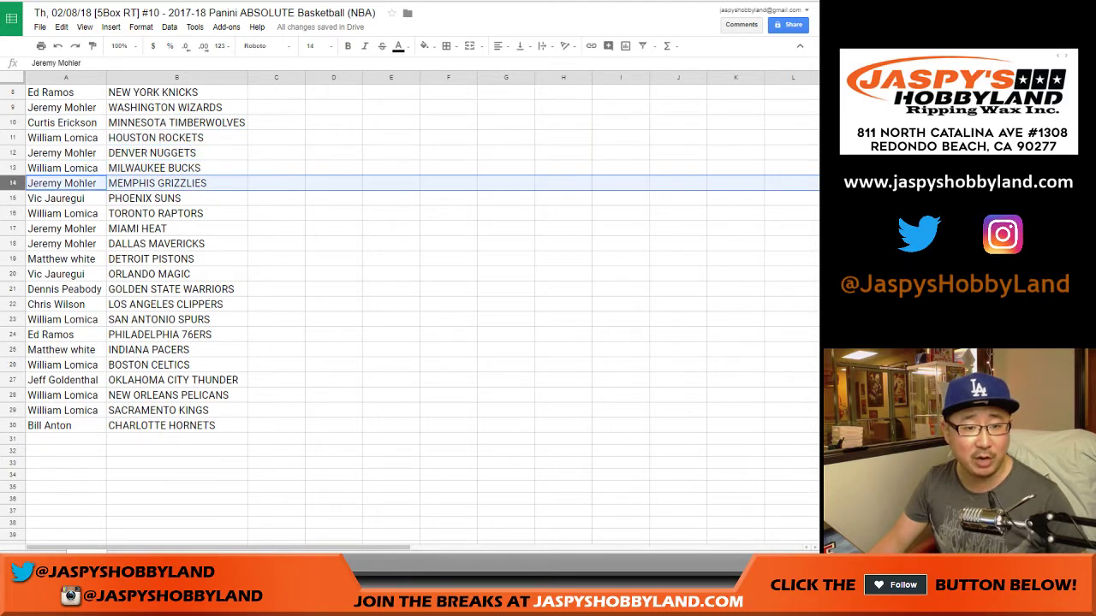
{"action": "left_click", "coordinate": [12, 198]}
{"action": "left_click", "coordinate": [13, 213]}
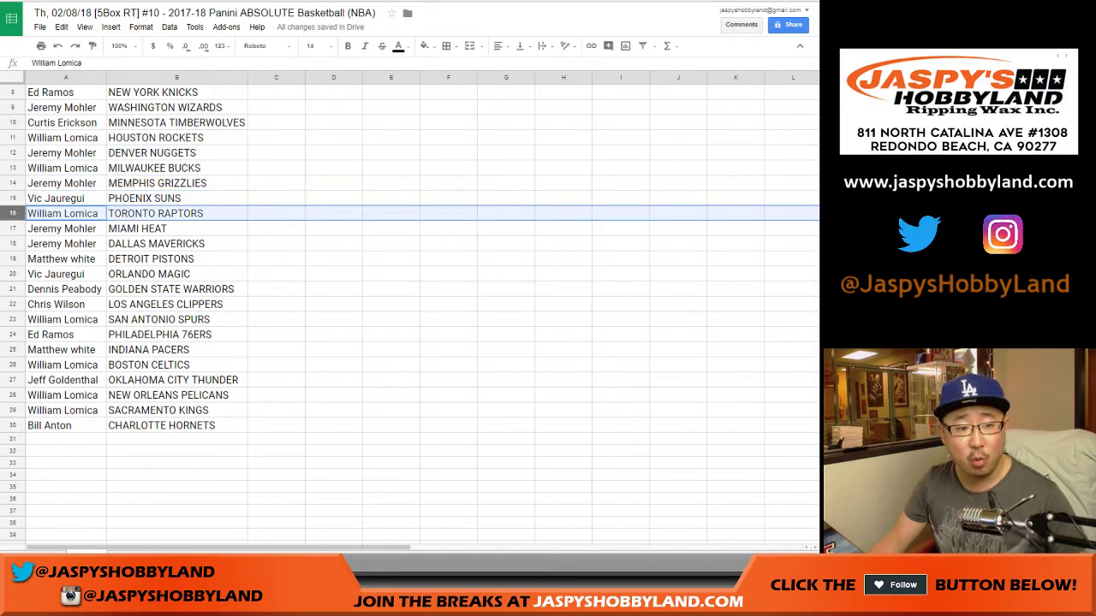
{"action": "left_click", "coordinate": [13, 229]}
{"action": "left_click", "coordinate": [13, 244], "text": "shift"}
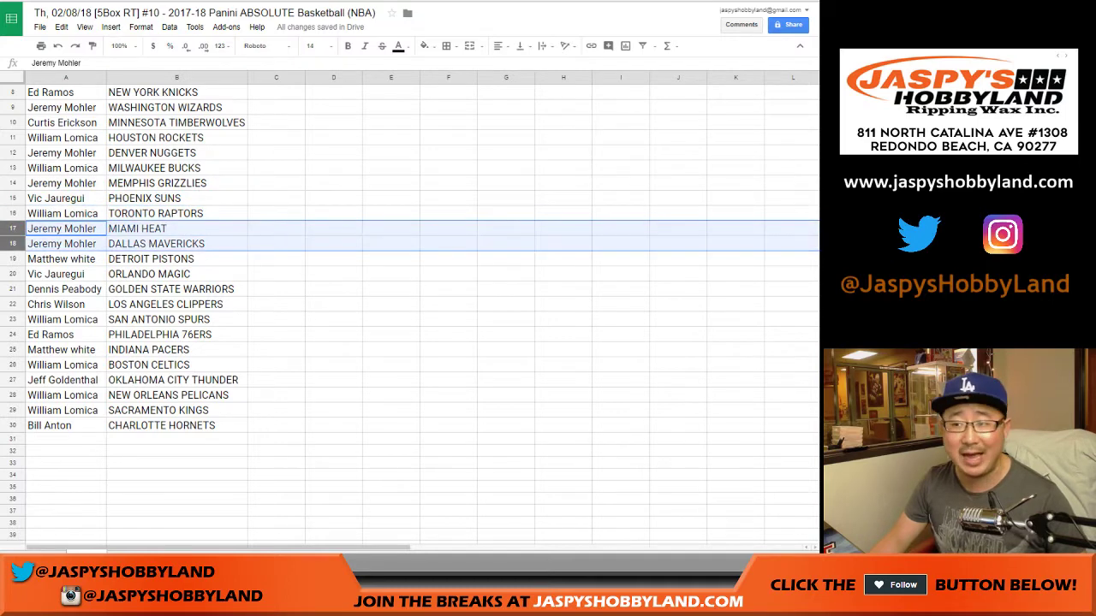
{"action": "scroll", "coordinate": [411, 308], "scroll_direction": "down", "scroll_amount": 2}
{"action": "left_click", "coordinate": [13, 183]}
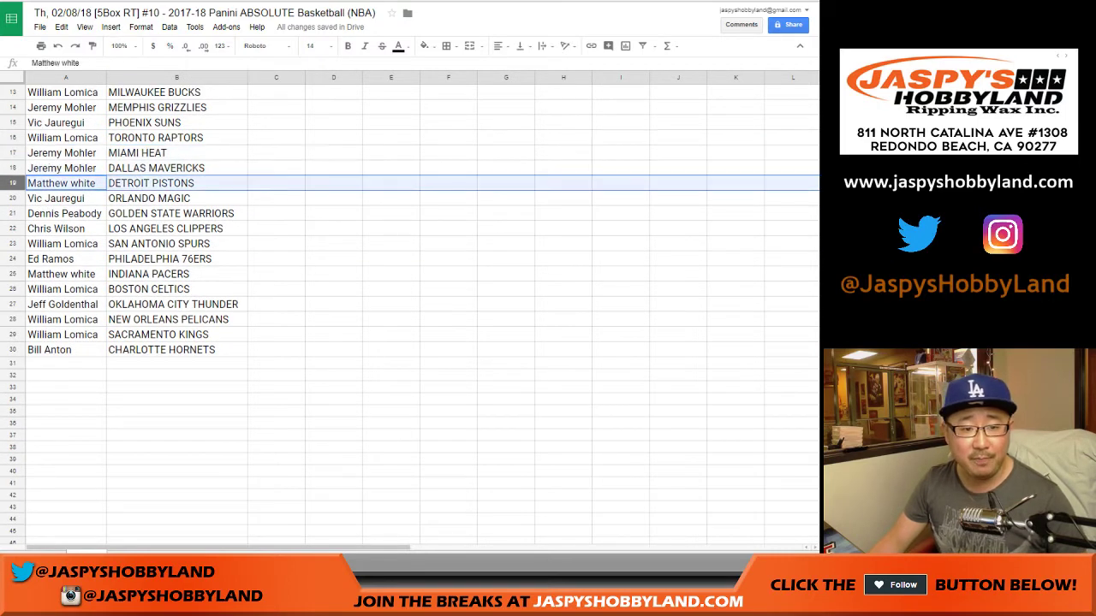
{"action": "left_click", "coordinate": [13, 197]}
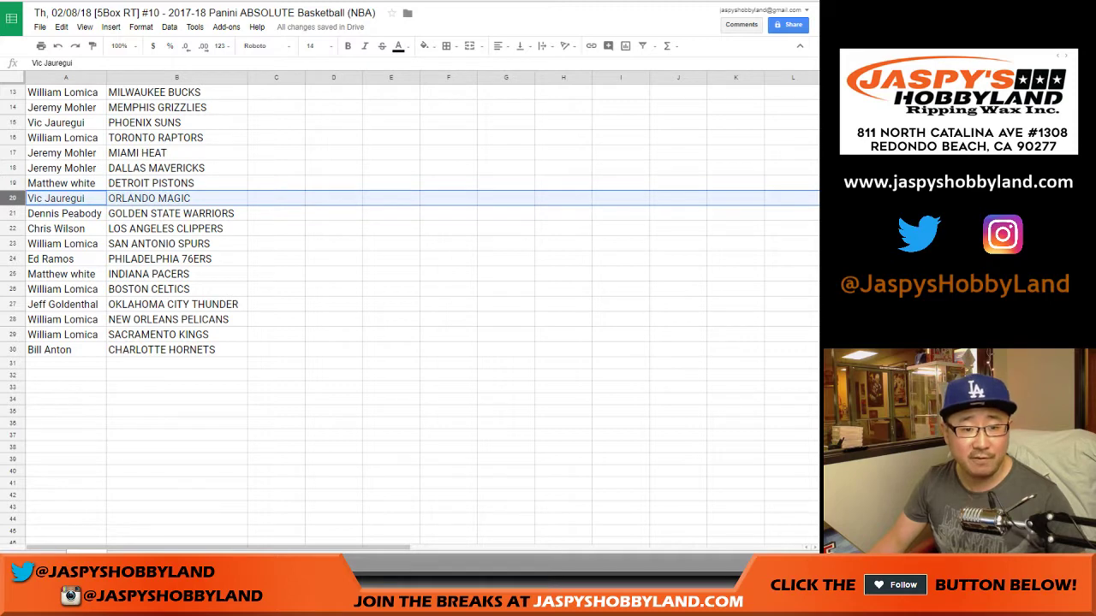
{"action": "left_click", "coordinate": [13, 214]}
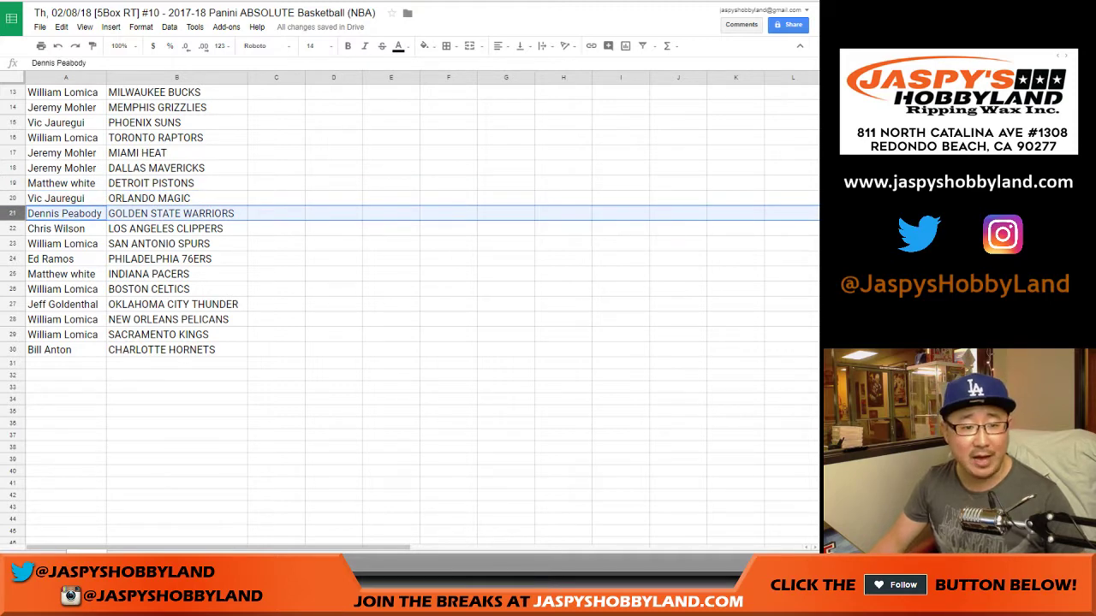
{"action": "left_click", "coordinate": [13, 228]}
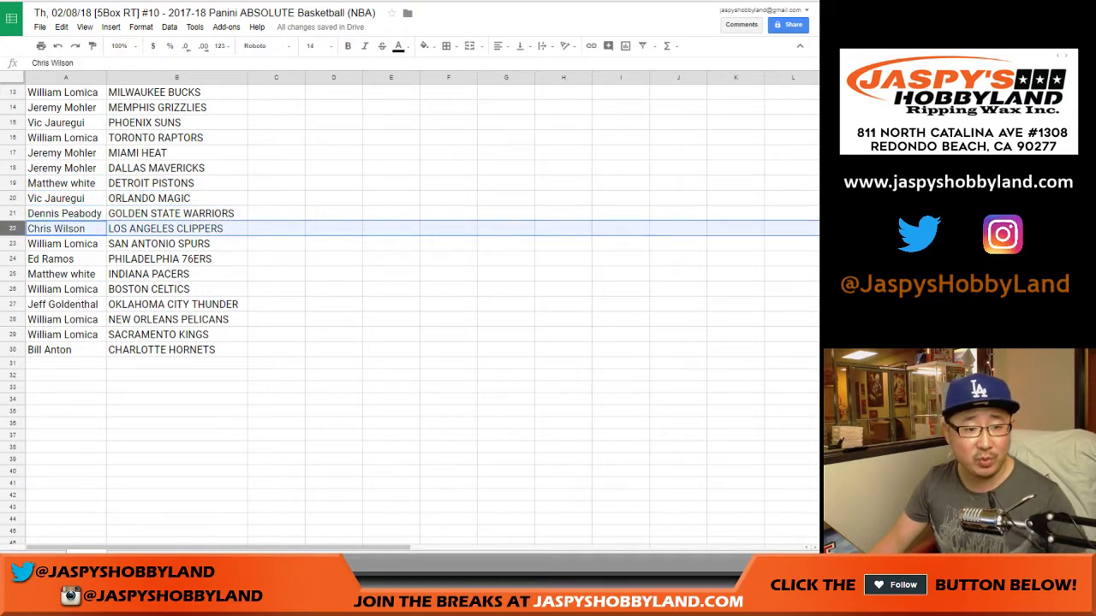
{"action": "left_click", "coordinate": [13, 244]}
{"action": "left_click", "coordinate": [12, 228]}
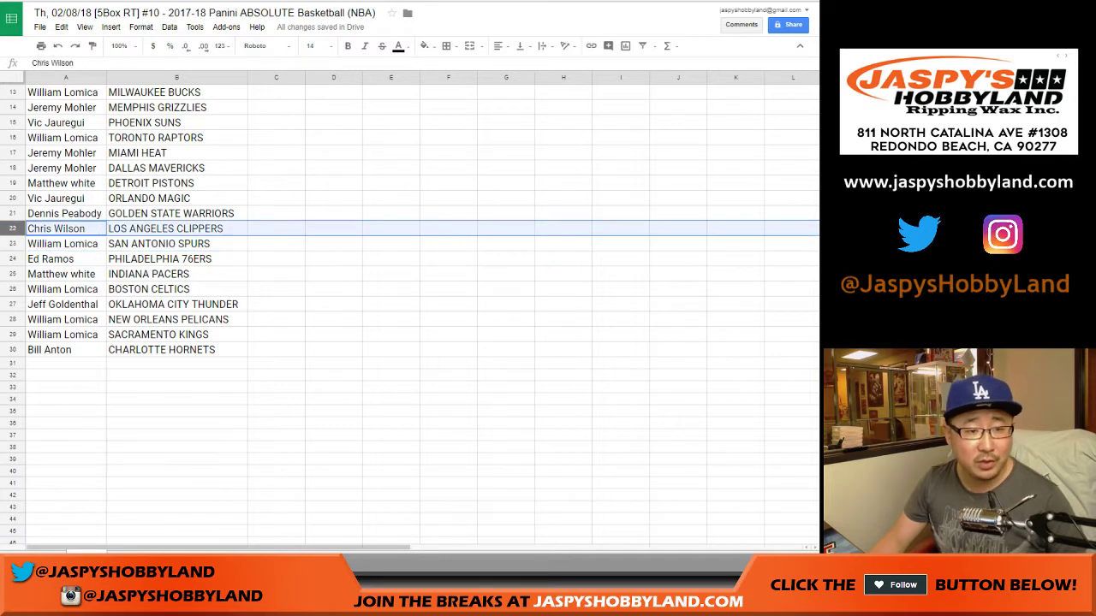
{"action": "scroll", "coordinate": [411, 308], "scroll_direction": "up", "scroll_amount": 4}
{"action": "scroll", "coordinate": [411, 309], "scroll_direction": "down", "scroll_amount": 4}
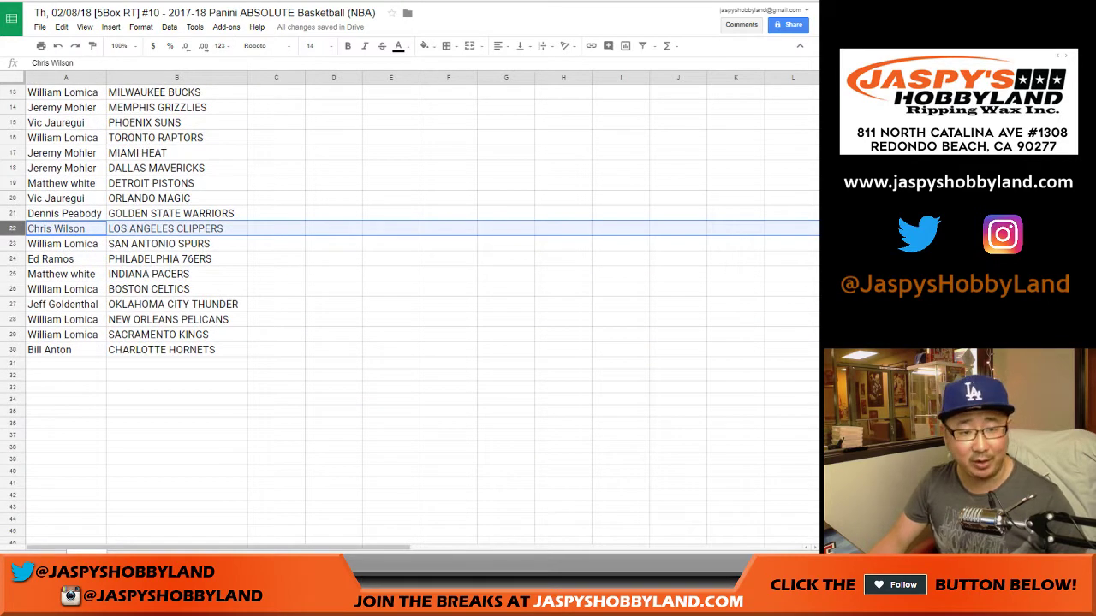
{"action": "left_click", "coordinate": [13, 243]}
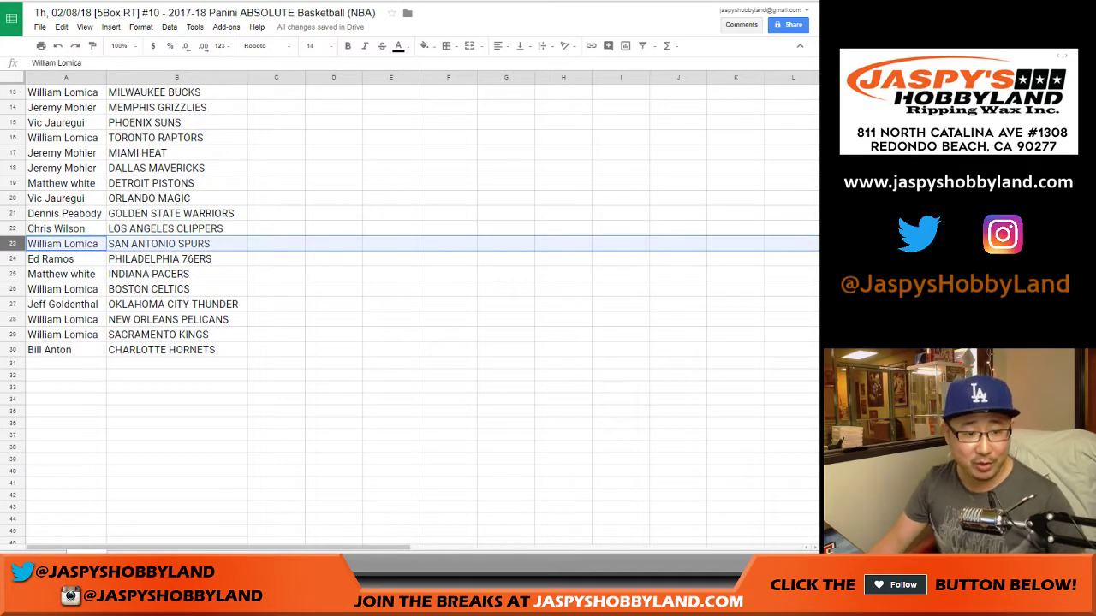
{"action": "left_click", "coordinate": [13, 258]}
{"action": "left_click", "coordinate": [12, 274]}
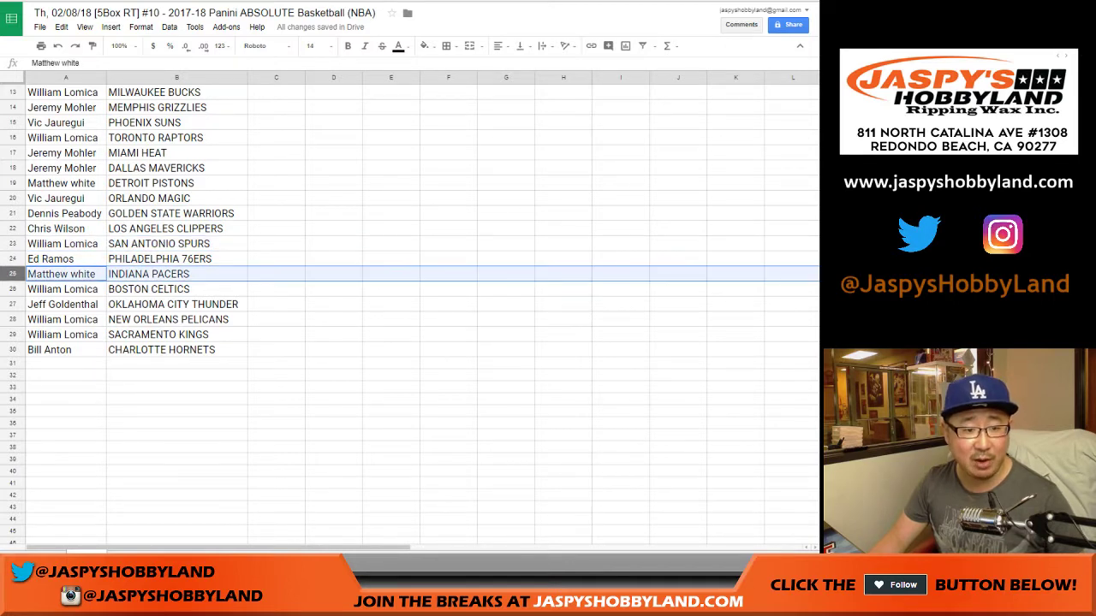
{"action": "left_click", "coordinate": [13, 289]}
{"action": "left_click", "coordinate": [12, 304]}
{"action": "left_click", "coordinate": [13, 319]}
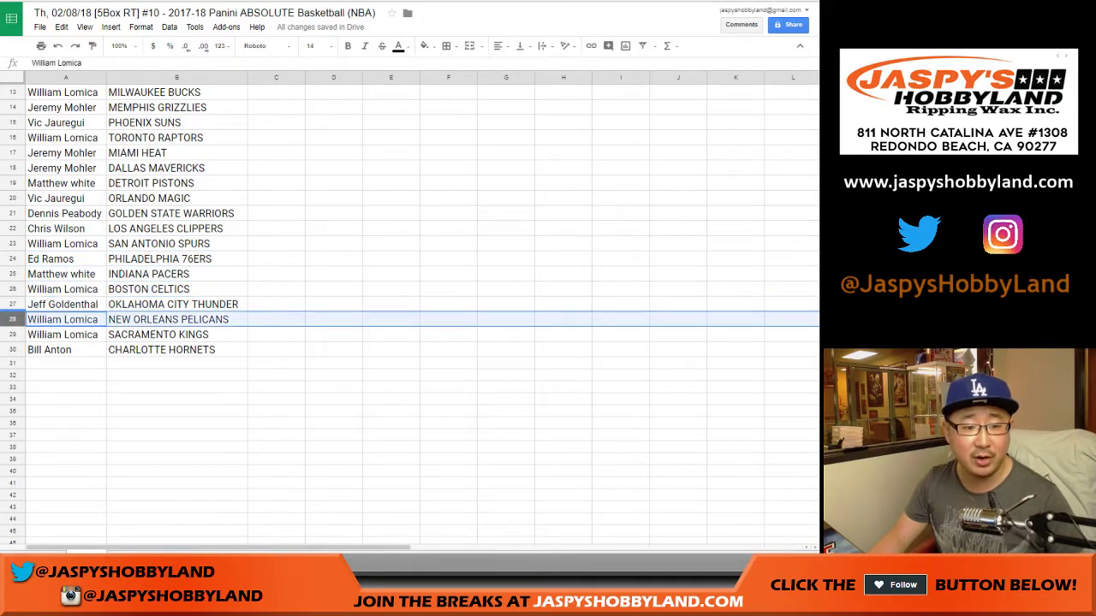
{"action": "left_click", "coordinate": [13, 334]}
{"action": "left_click", "coordinate": [13, 349]}
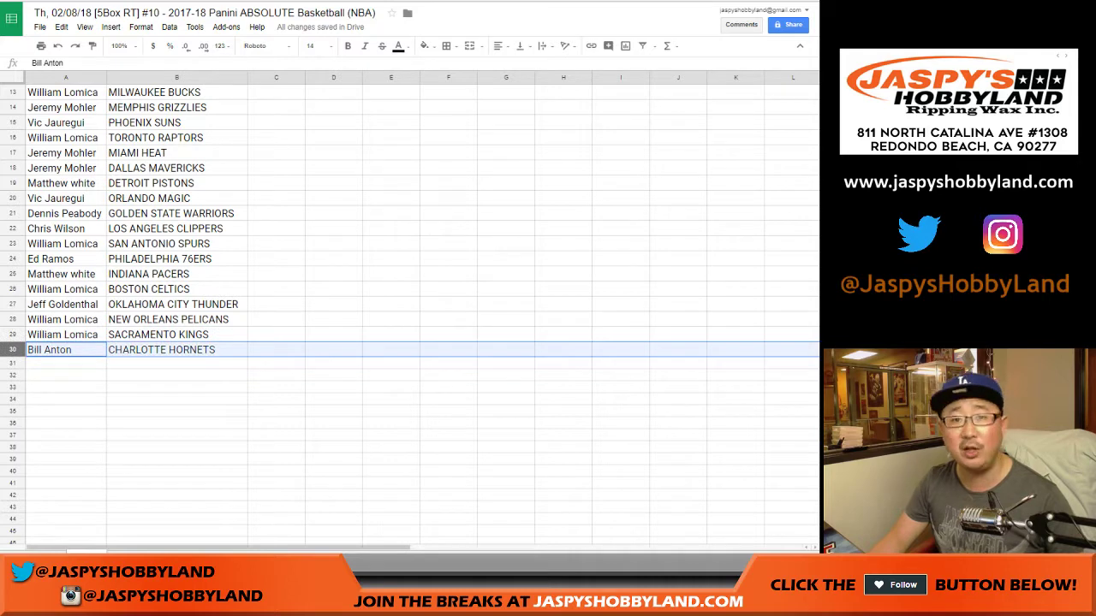
{"action": "scroll", "coordinate": [411, 308], "scroll_direction": "up", "scroll_amount": 4}
Sort the sheet by column B, A→Z, so teams run alphabetically
{"action": "left_click", "coordinate": [176, 77]}
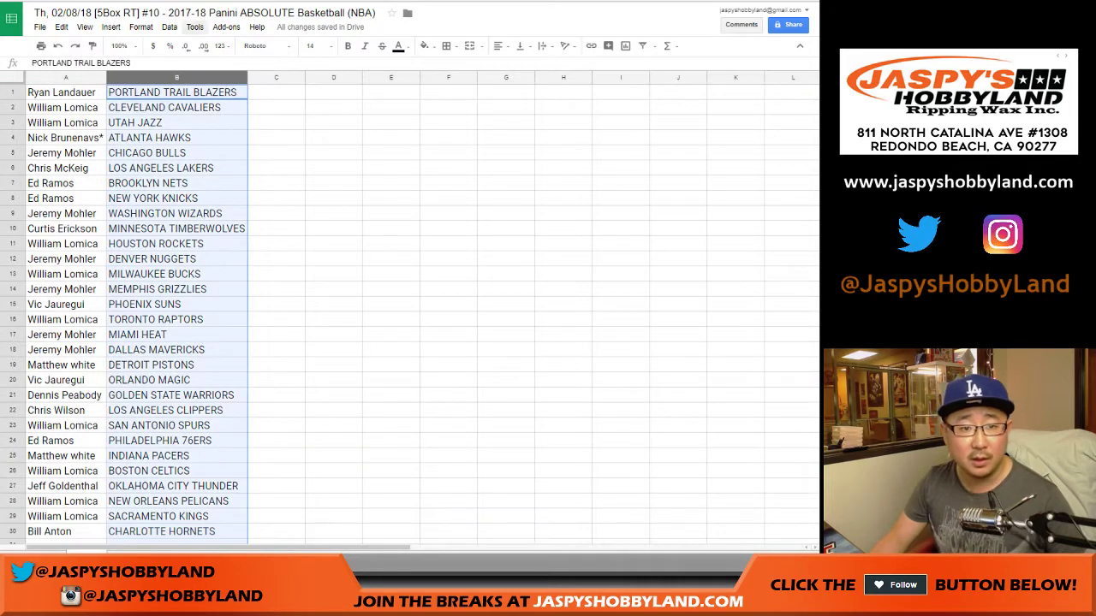
{"action": "left_click", "coordinate": [170, 26]}
{"action": "left_click", "coordinate": [223, 44]}
Center the names and teams in A1:B30 both horizontally and vertically
{"action": "left_click", "coordinate": [66, 92]}
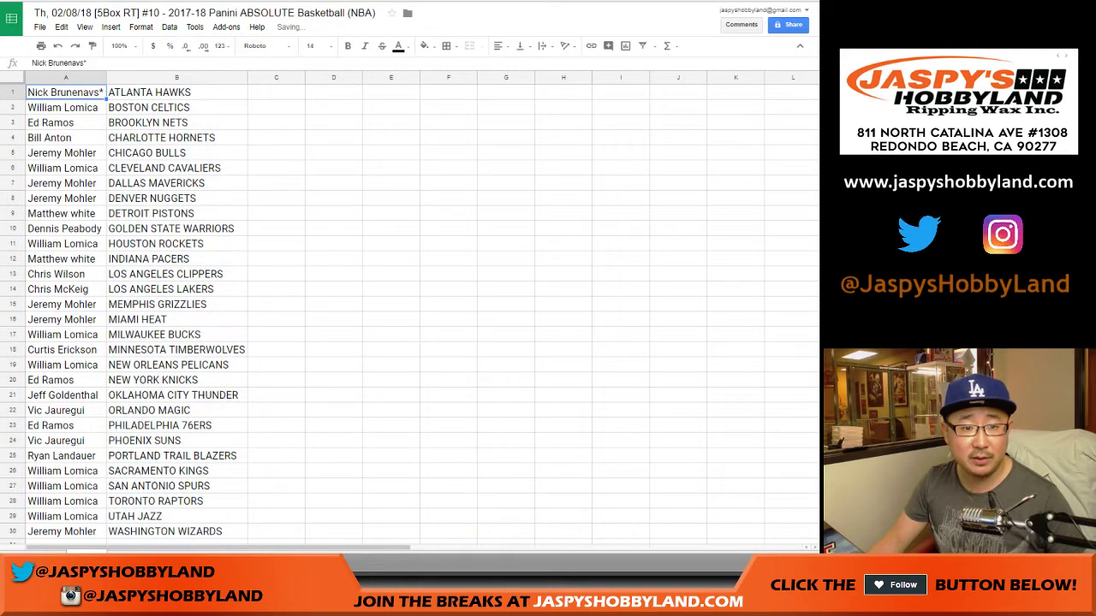
{"action": "key", "text": "ctrl+a"}
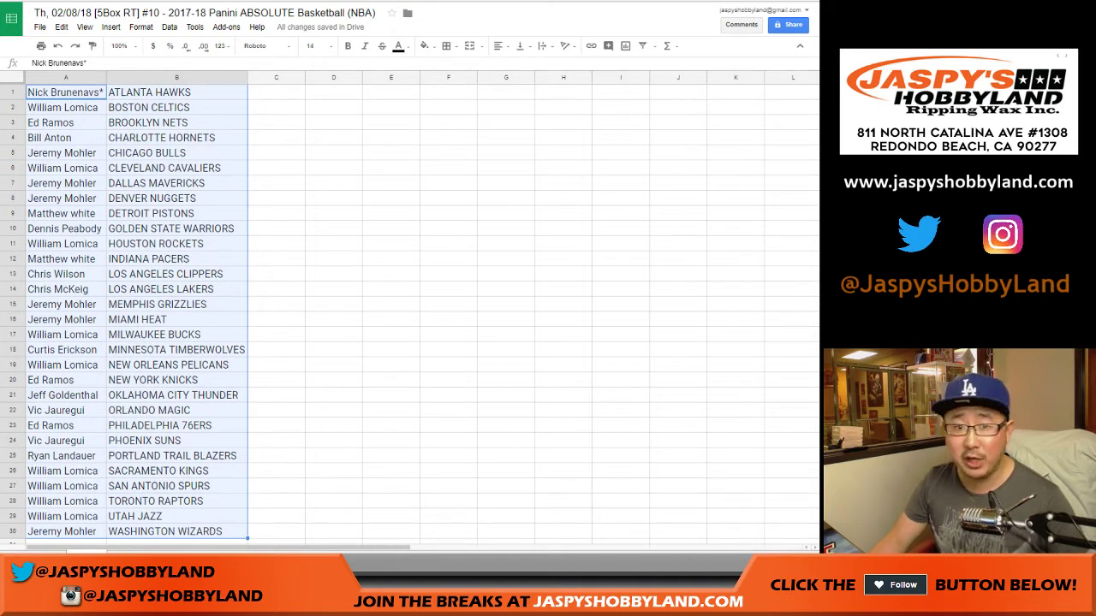
{"action": "left_click", "coordinate": [497, 45]}
{"action": "left_click", "coordinate": [519, 66]}
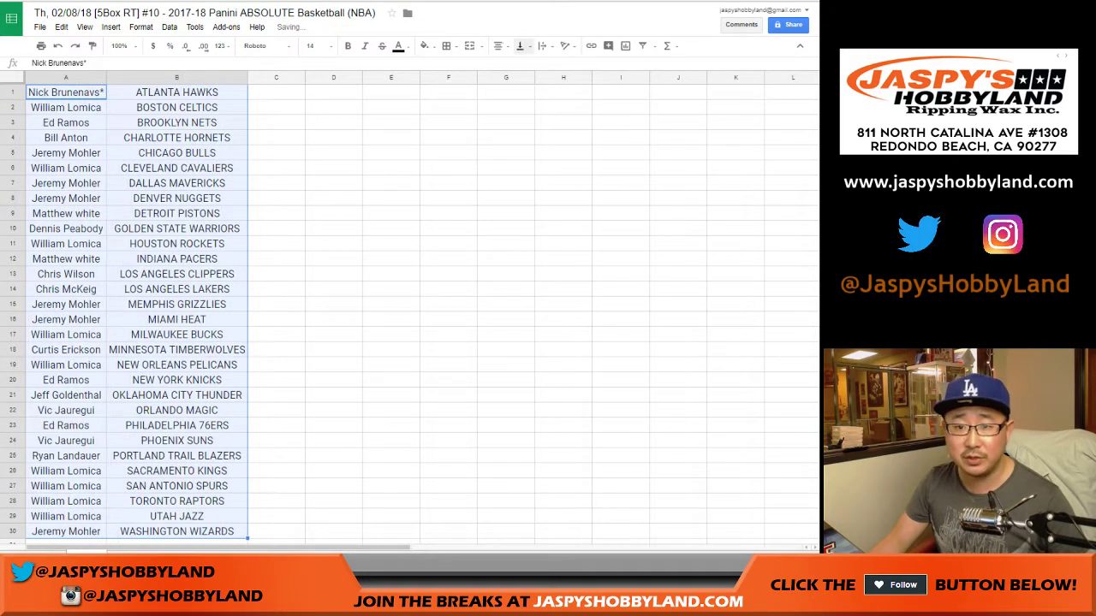
{"action": "left_click", "coordinate": [520, 46]}
{"action": "left_click", "coordinate": [539, 65]}
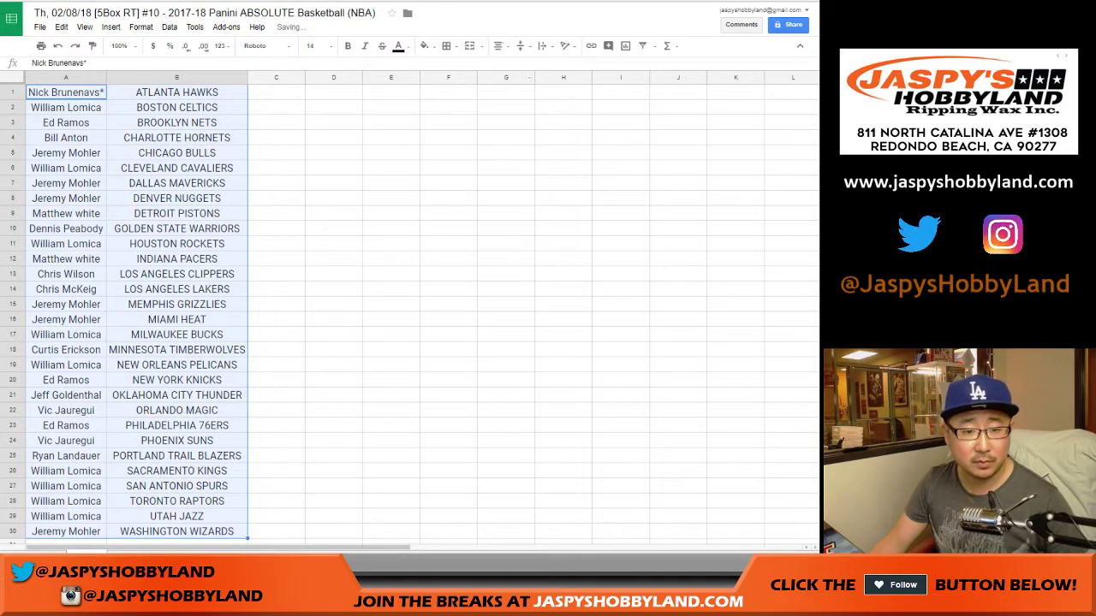
{"action": "left_click", "coordinate": [12, 335]}
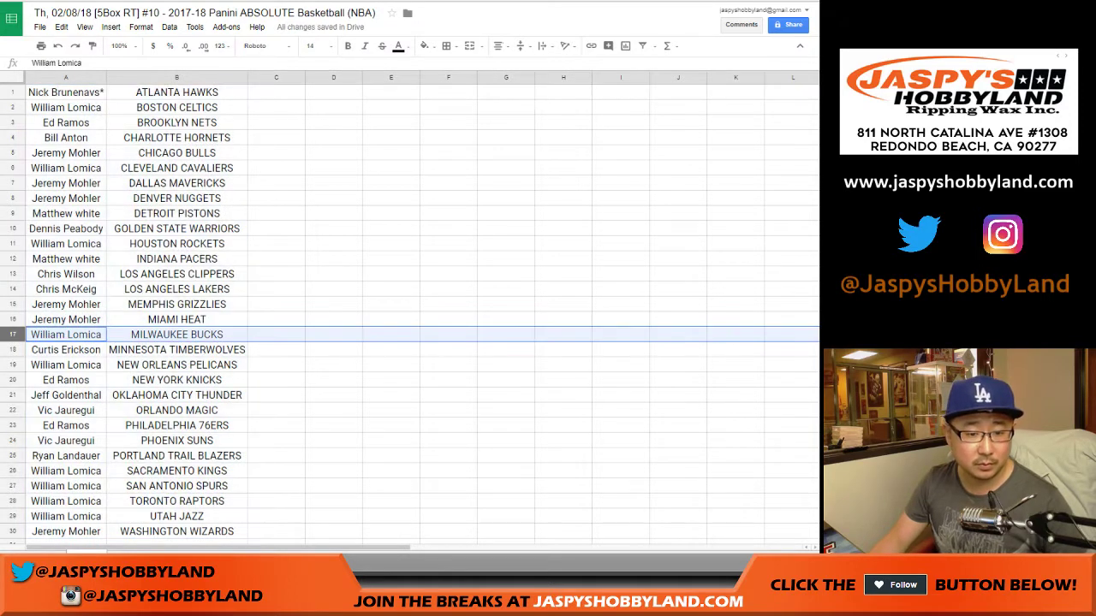
{"action": "left_click", "coordinate": [12, 455], "text": "ctrl"}
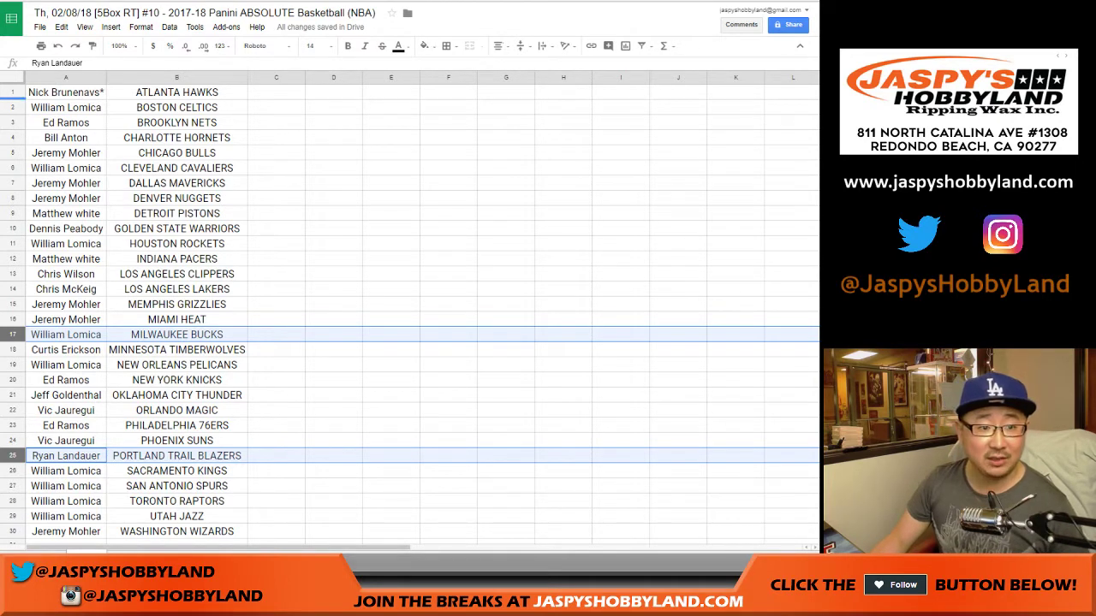
{"action": "left_click", "coordinate": [66, 107]}
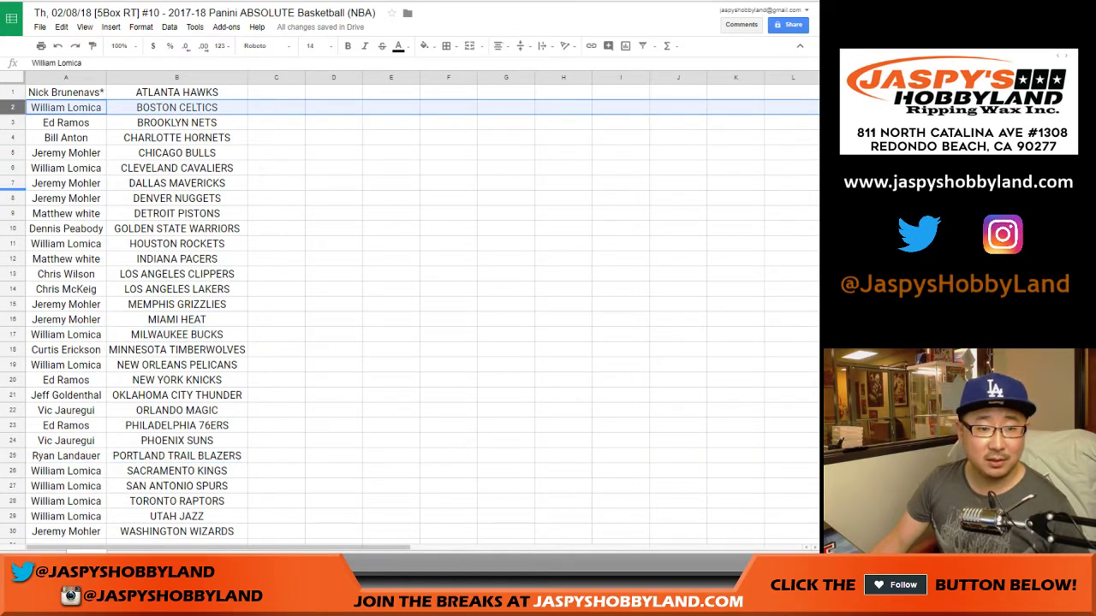
{"action": "left_click", "coordinate": [66, 183], "text": "ctrl"}
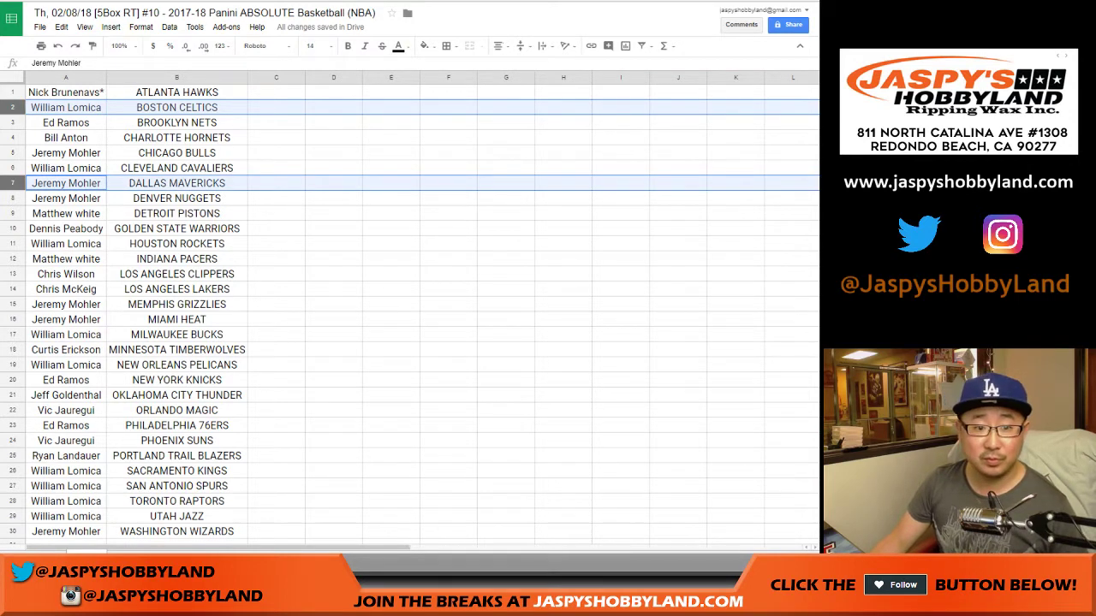
{"action": "left_click", "coordinate": [66, 138], "text": "ctrl"}
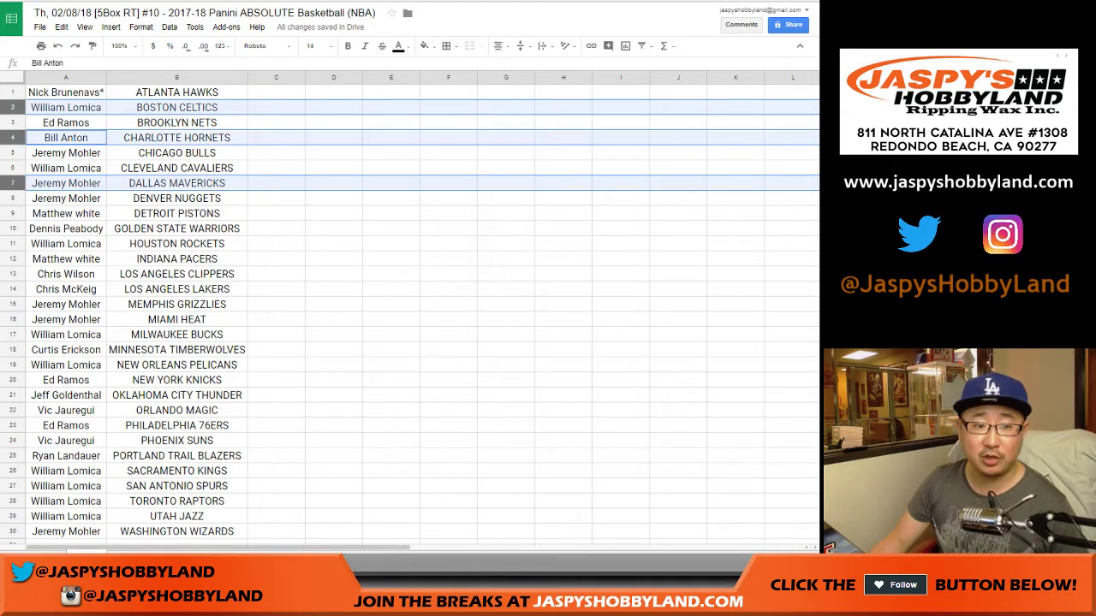
{"action": "left_click", "coordinate": [66, 138]}
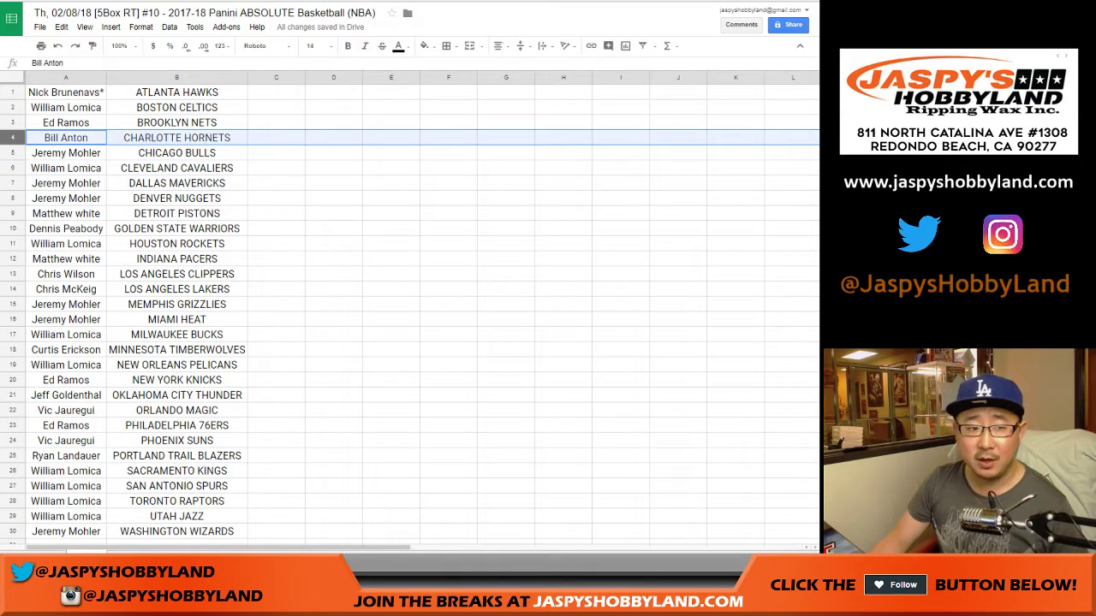
{"action": "left_click", "coordinate": [13, 107]}
{"action": "left_click", "coordinate": [13, 183], "text": "ctrl"}
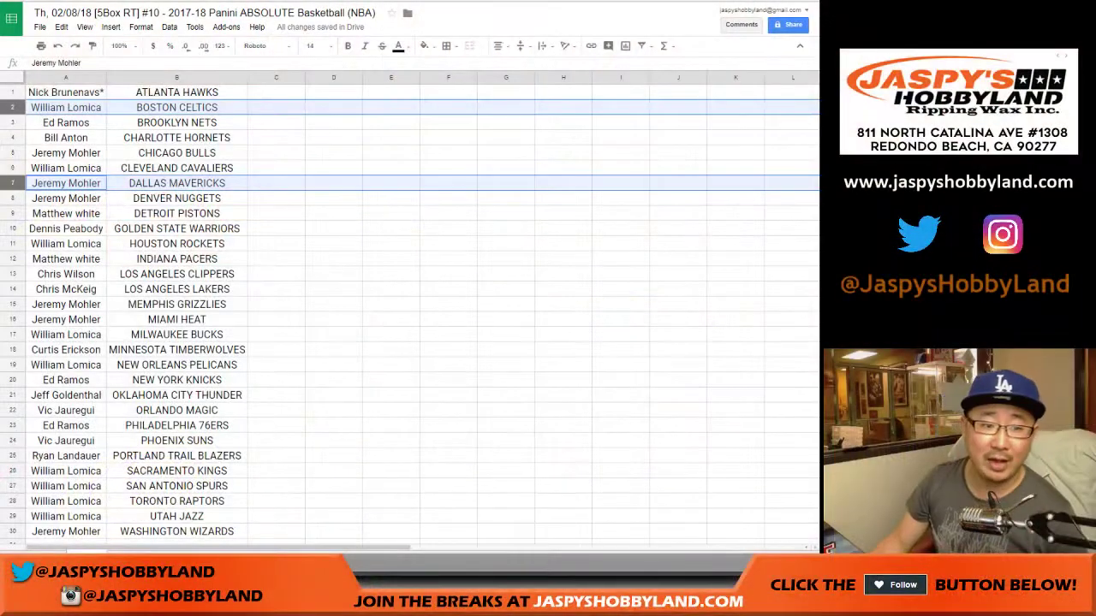
{"action": "left_click", "coordinate": [66, 138]}
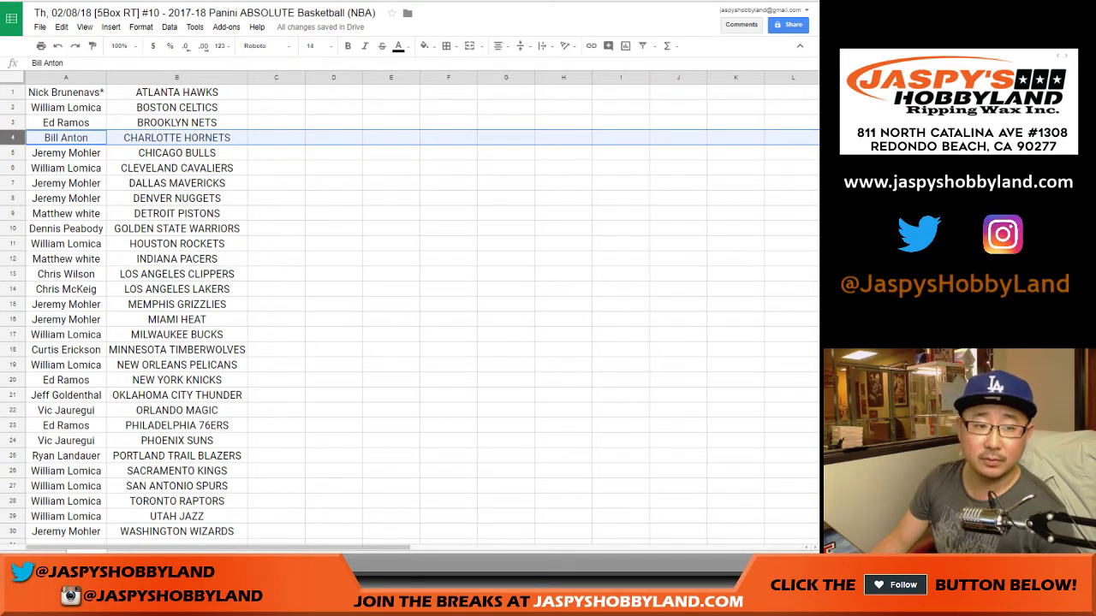
{"action": "left_click", "coordinate": [275, 91]}
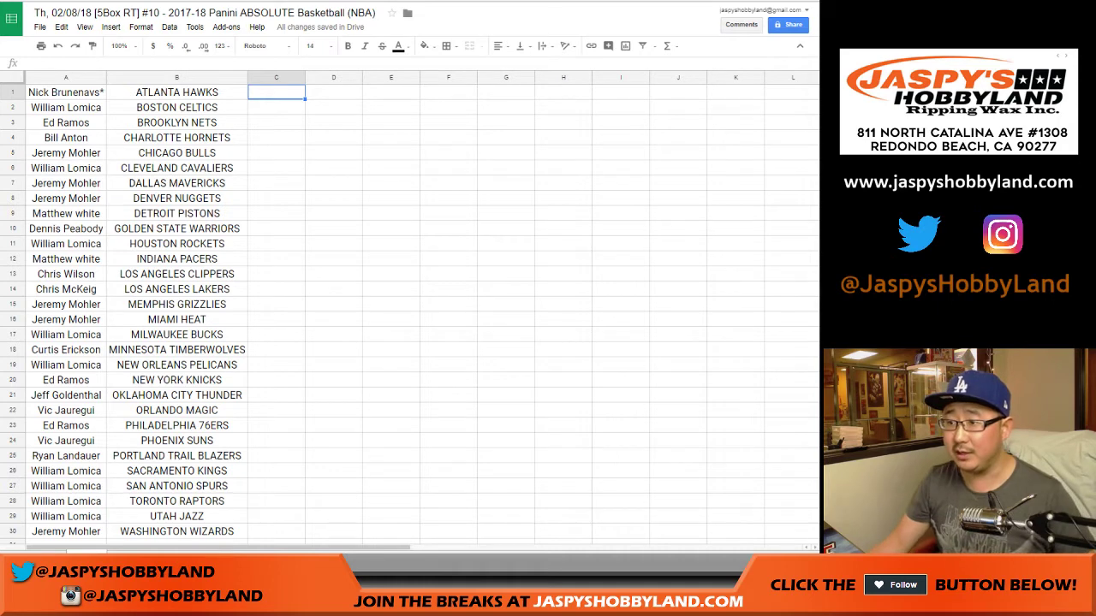
Swap the Boston Celtics buyer in A2 with the Dallas Mavericks buyer in A7, using C2 as temporary space
{"action": "left_click", "coordinate": [66, 152]}
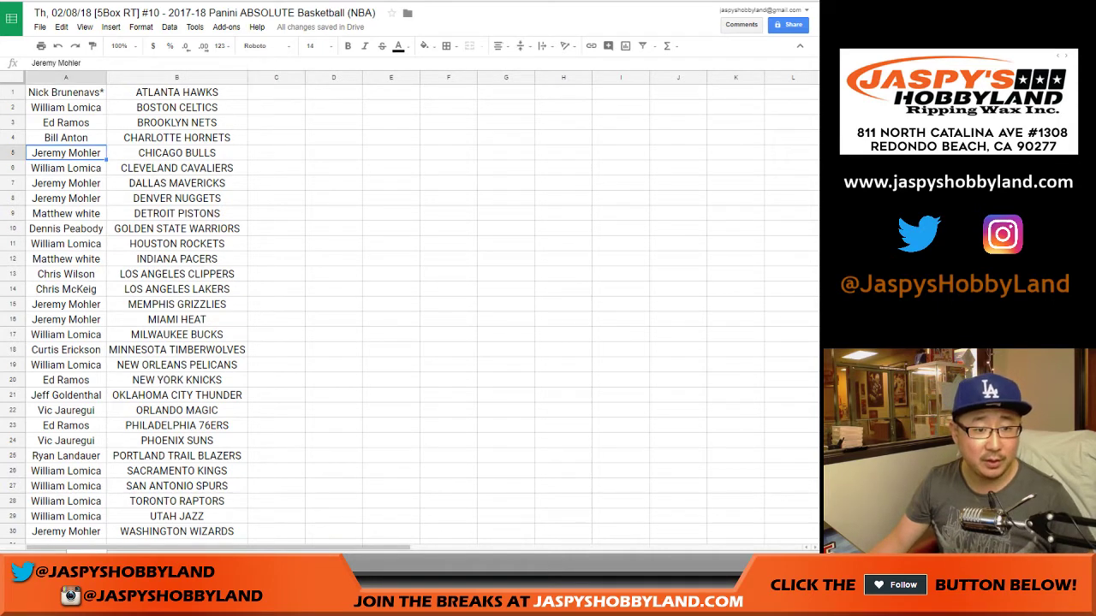
{"action": "left_click", "coordinate": [66, 107]}
{"action": "left_click_drag", "start_coordinate": [105, 114], "coordinate": [315, 124]}
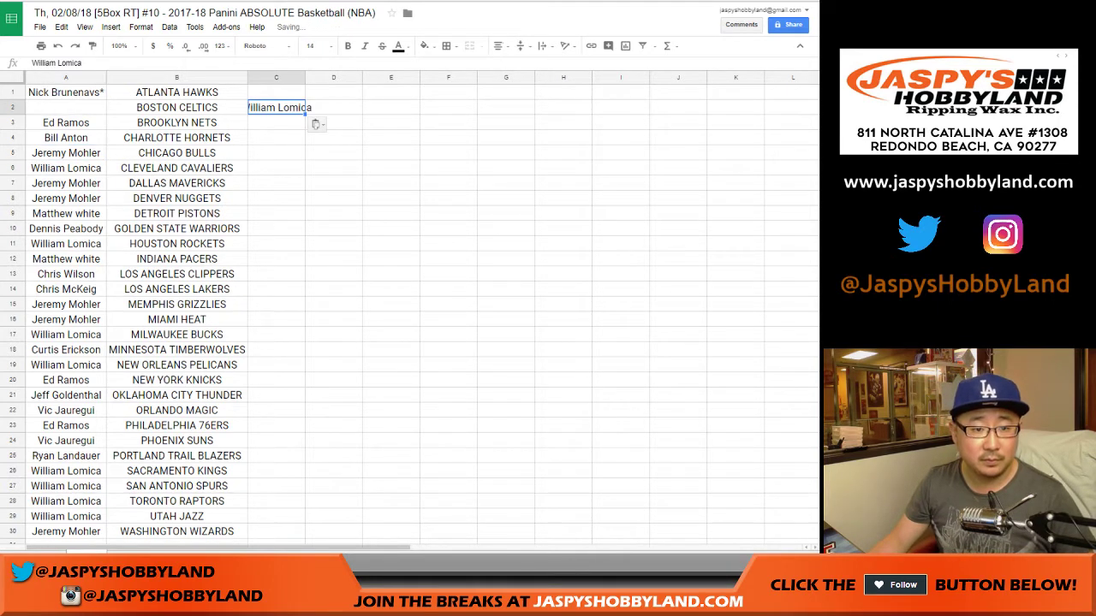
{"action": "left_click", "coordinate": [66, 183]}
{"action": "left_click_drag", "start_coordinate": [103, 177], "coordinate": [103, 106]}
{"action": "left_click", "coordinate": [65, 183]}
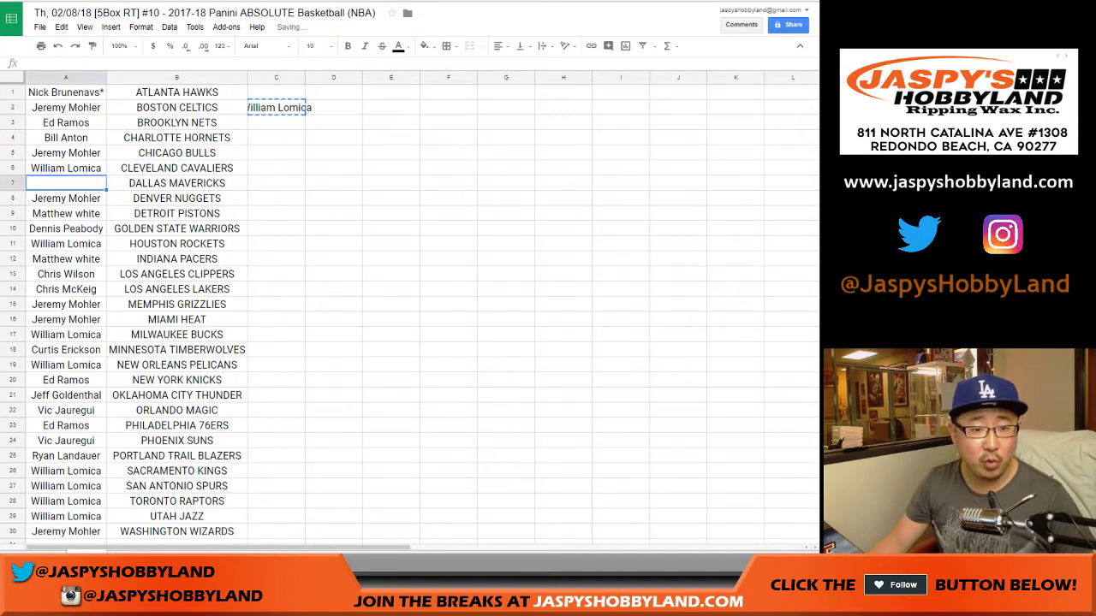
{"action": "key", "text": "ctrl+a"}
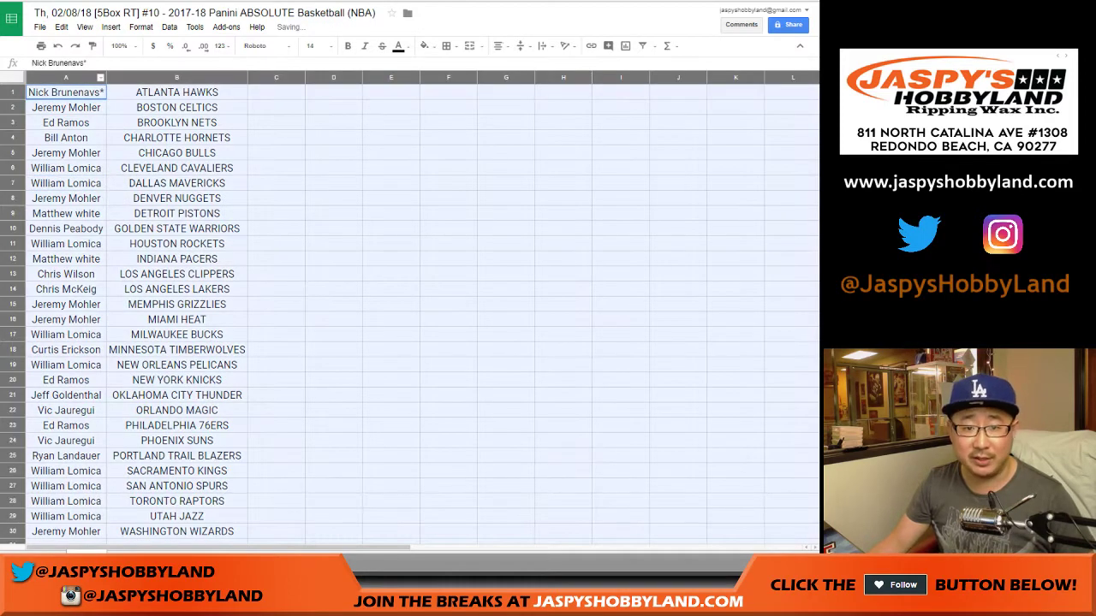
Apply all borders to the buyer and team table A1:B30
{"action": "left_click", "coordinate": [176, 531], "text": "shift"}
{"action": "left_click", "coordinate": [446, 45]}
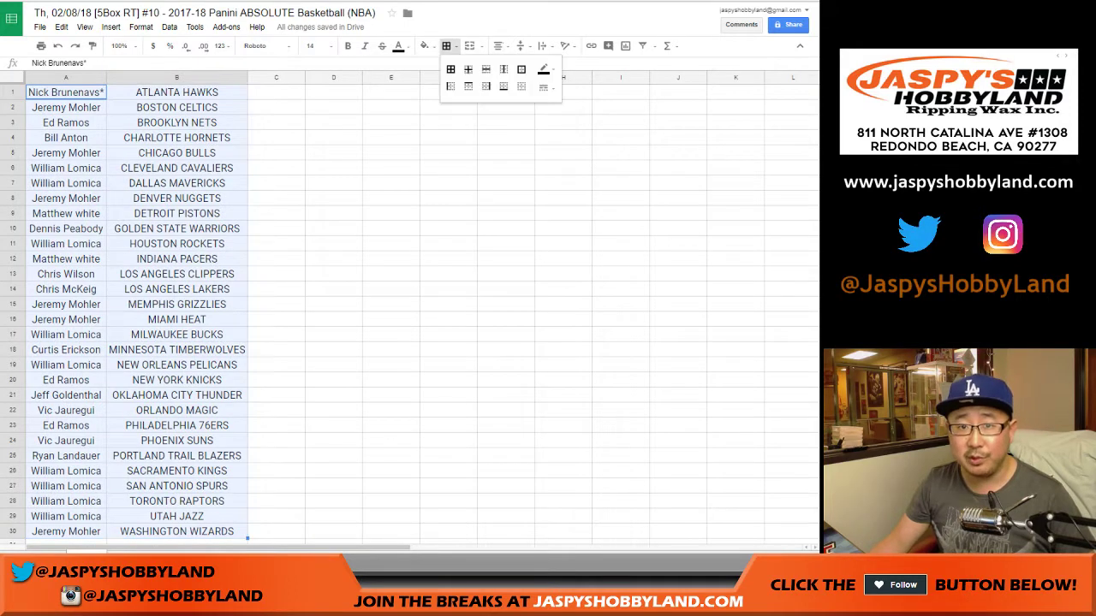
{"action": "left_click", "coordinate": [451, 69]}
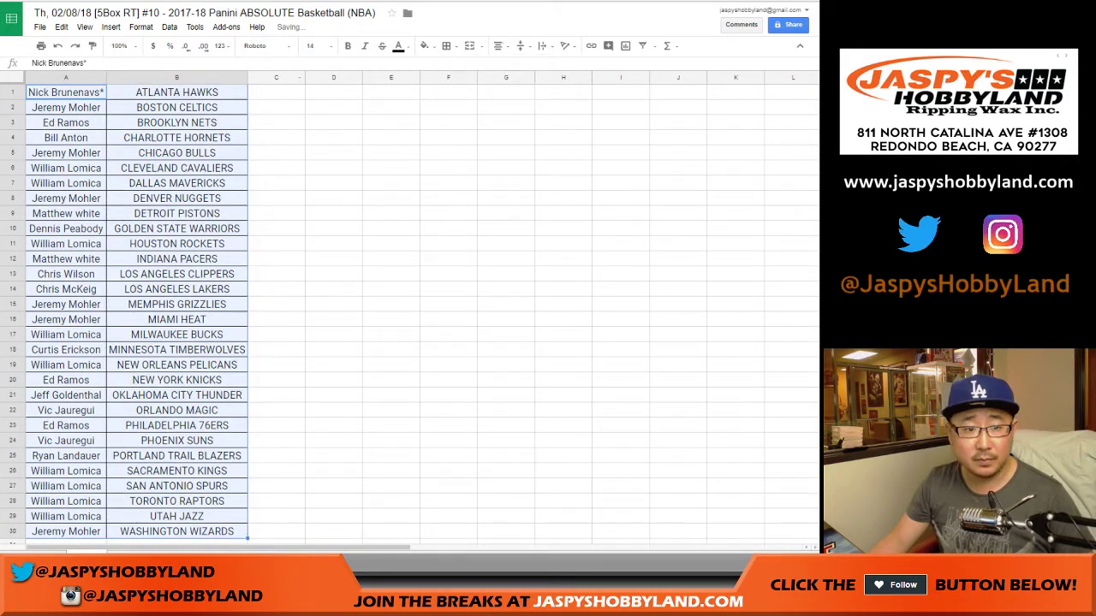
Print the sheet with the workbook title shown in the header
{"action": "left_click", "coordinate": [41, 45]}
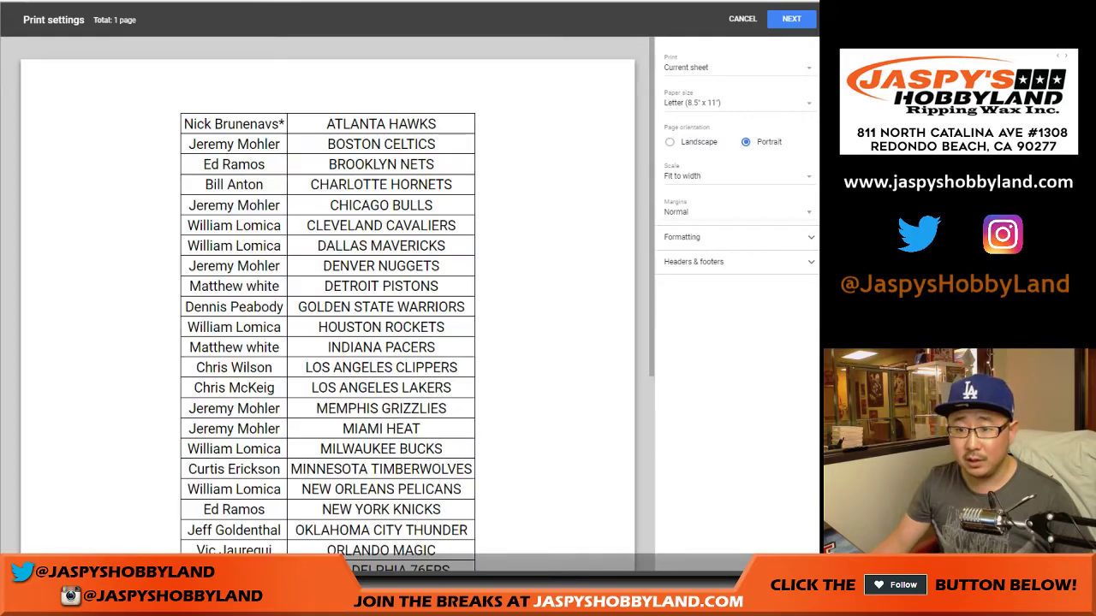
{"action": "left_click", "coordinate": [693, 261]}
{"action": "left_click", "coordinate": [668, 297]}
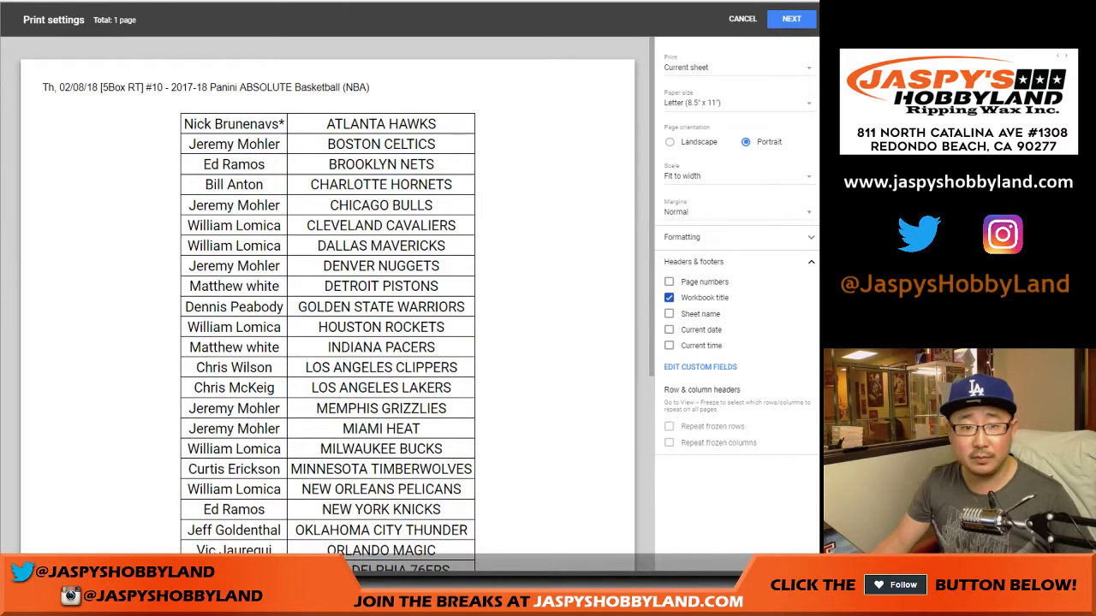
{"action": "key", "text": "Return"}
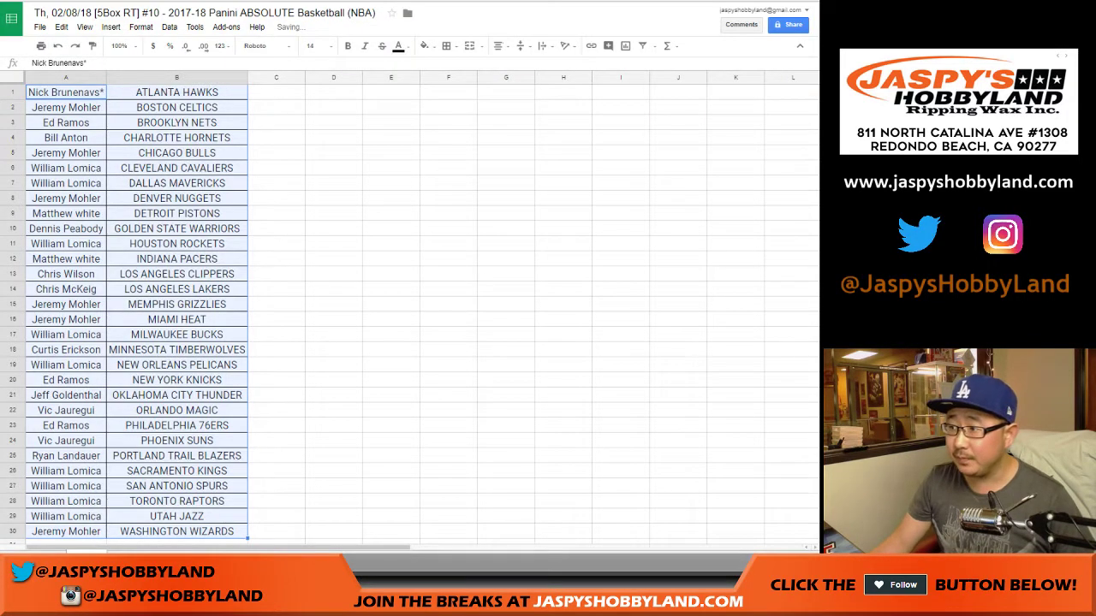